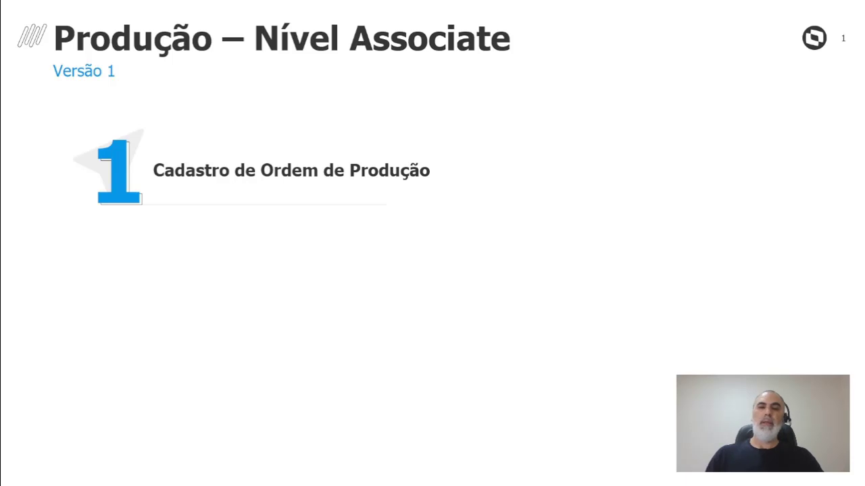
pyautogui.press('Right')
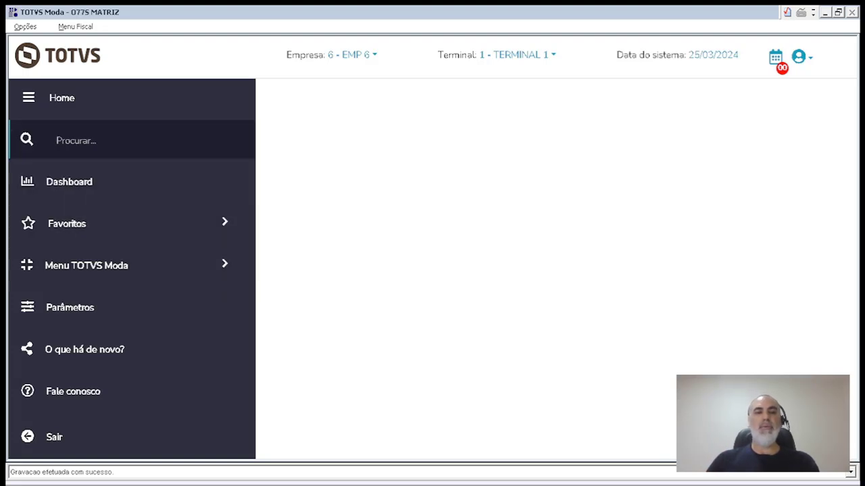
# Step: Try to open PCPFM144, the production order maintenance by group, and dismiss the message shown
pyautogui.click(136, 135)
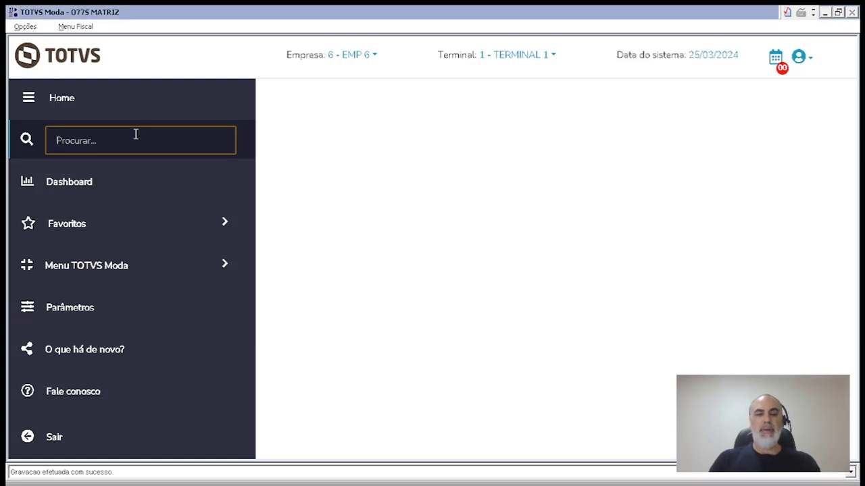
pyautogui.write('p')
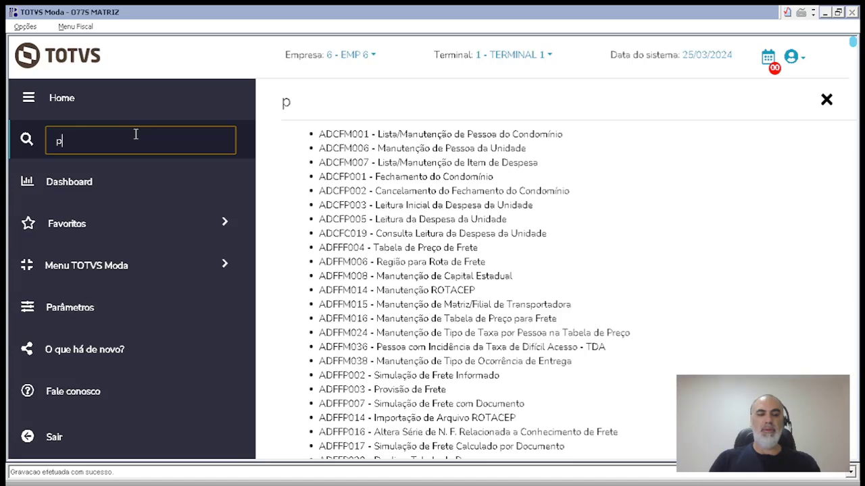
pyautogui.write('cpfm144')
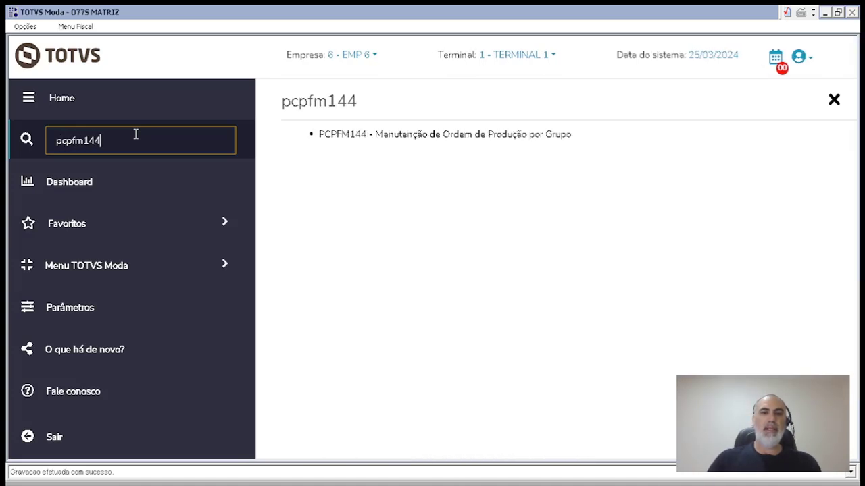
pyautogui.click(454, 135)
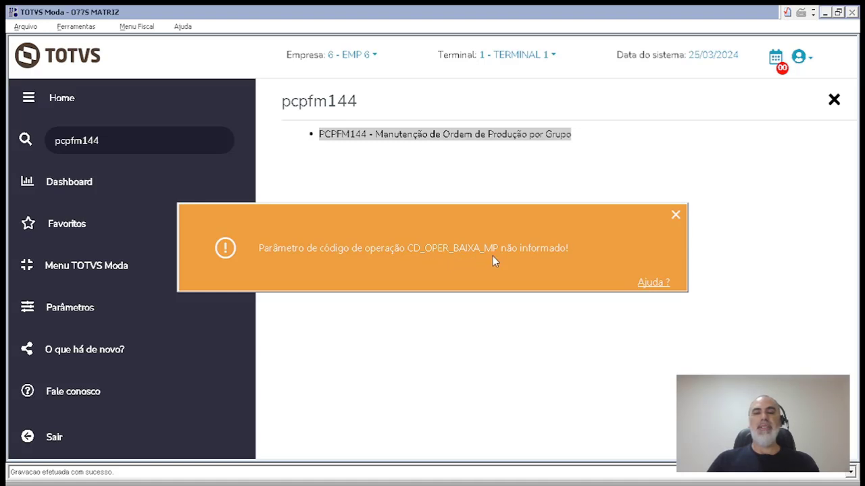
pyautogui.click(677, 217)
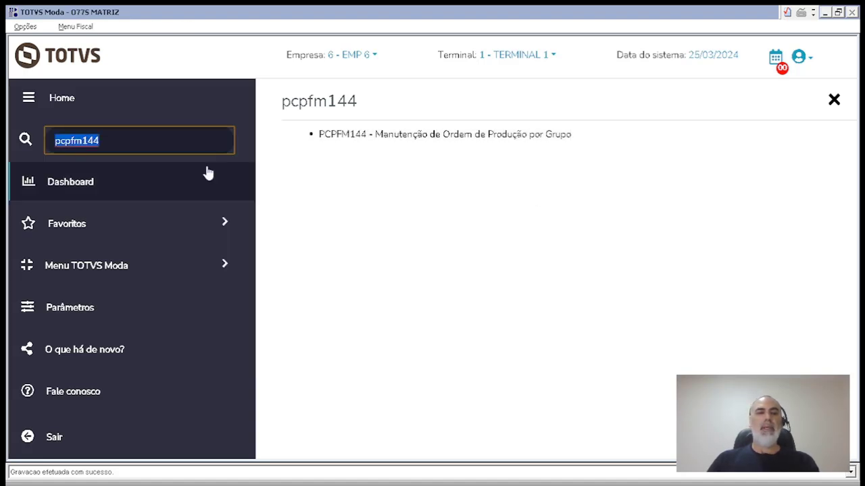
# Step: Open the company parameter viewer ADMFL034
pyautogui.press('BackSpace')
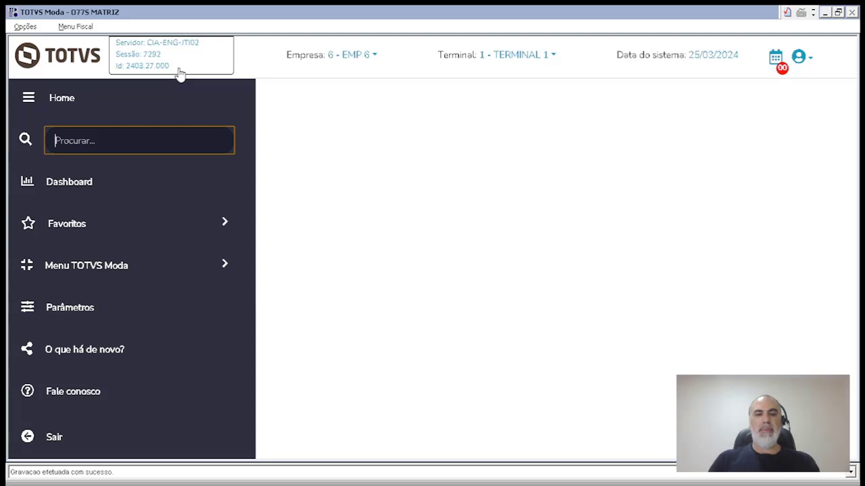
pyautogui.write('amd')
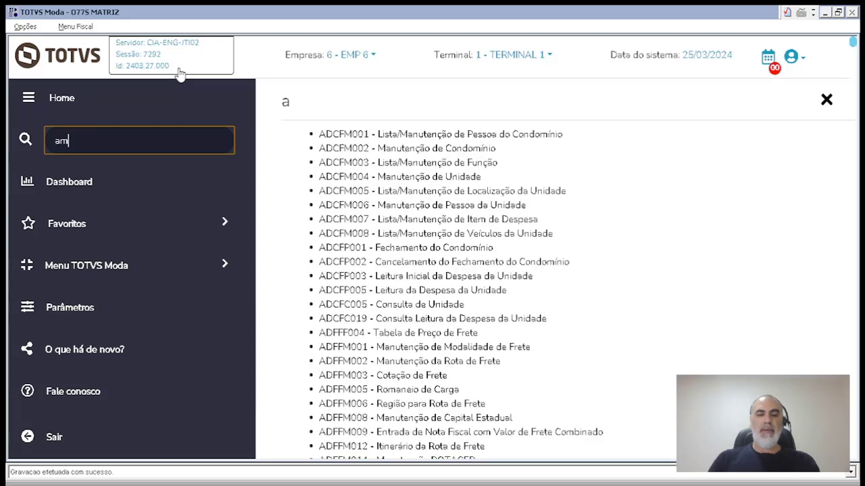
pyautogui.press('BackSpace')
pyautogui.press('BackSpace')
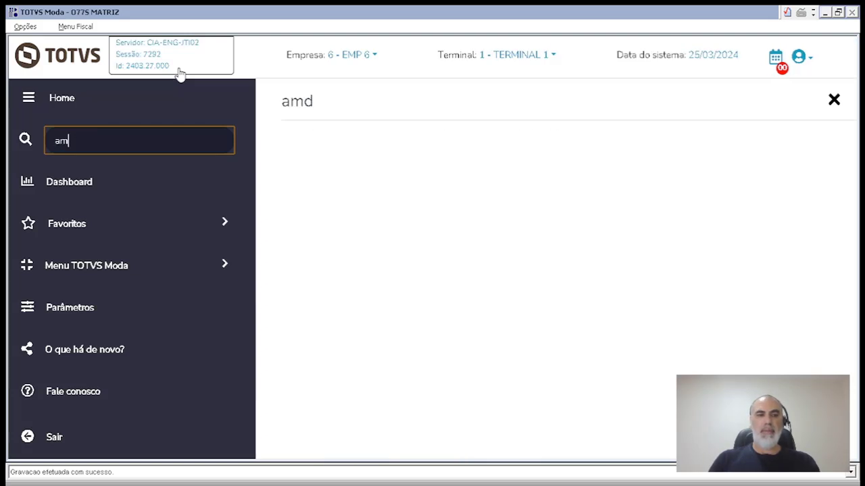
pyautogui.write('dmfl034')
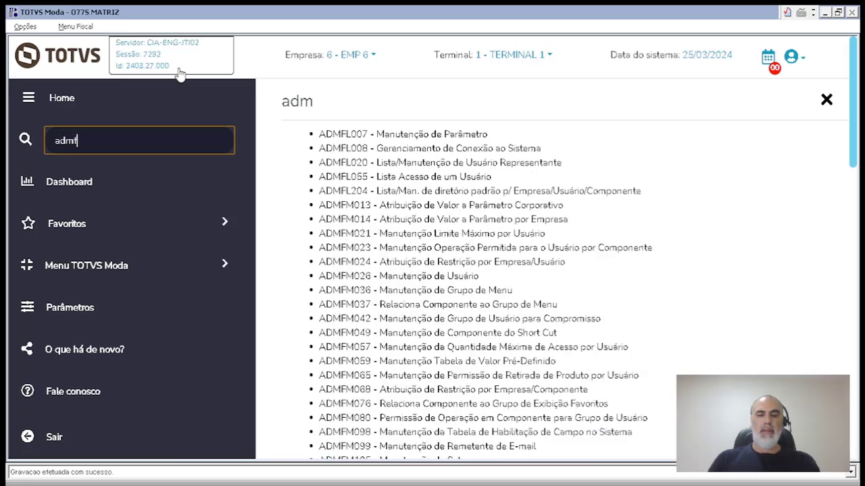
pyautogui.press('Tab')
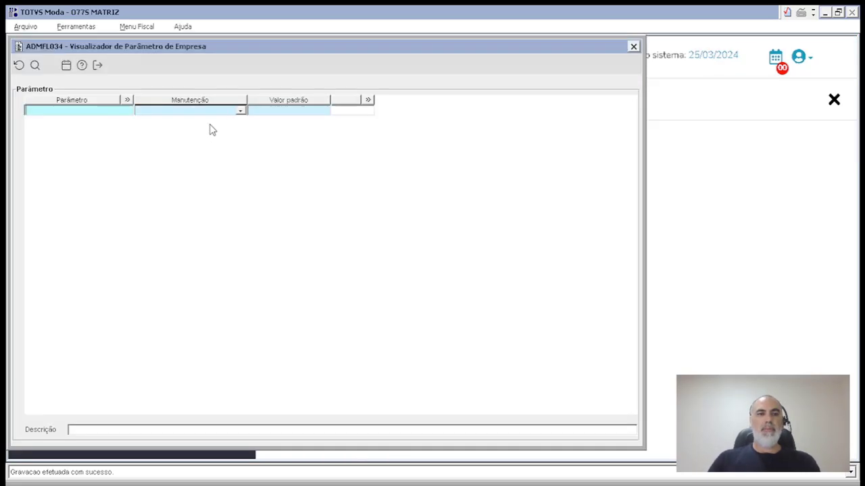
# Step: Find the company parameters containing BAIXA, set CD_OPER_BAIXA_MP to 2500 for company 006 and save it
pyautogui.write('BAIXA')
pyautogui.press('Tab')
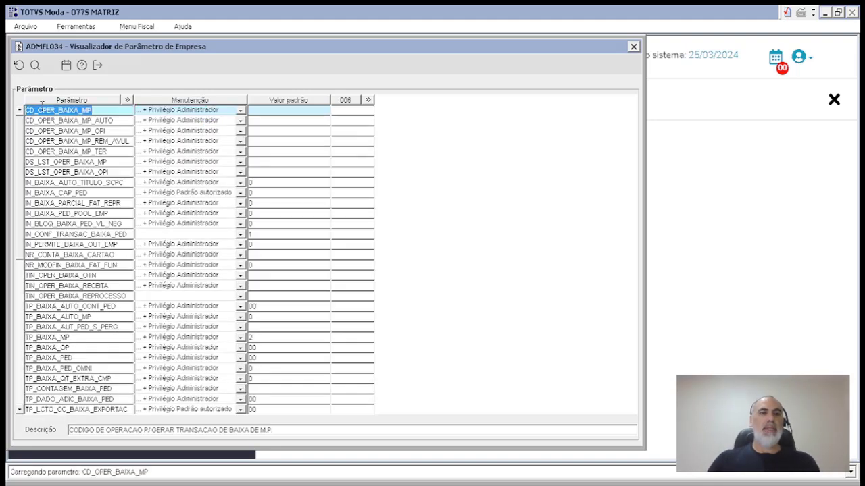
pyautogui.click(351, 109)
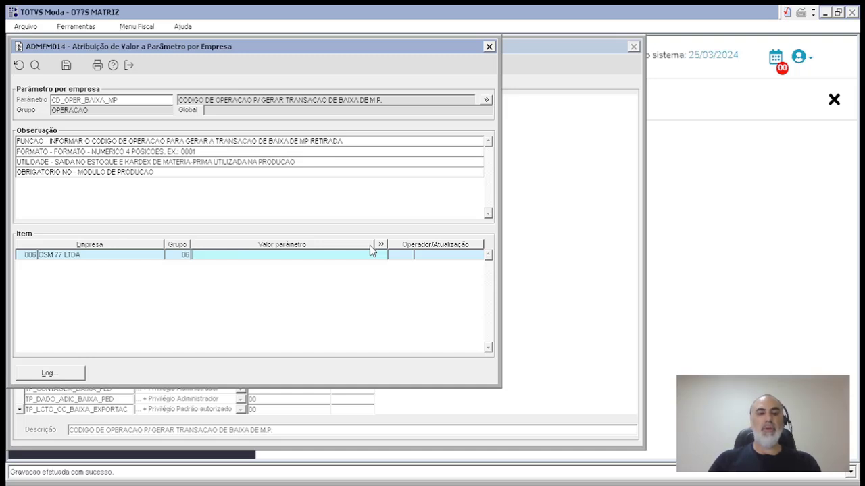
pyautogui.write('2500')
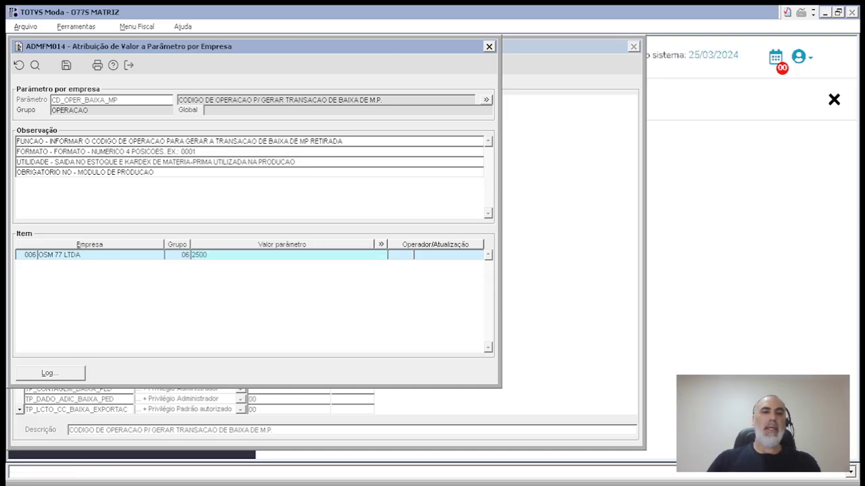
pyautogui.click(66, 65)
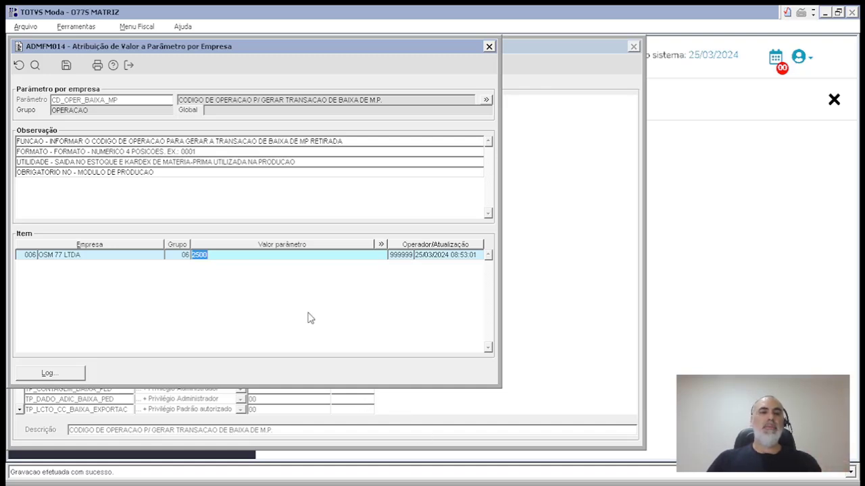
# Step: Run GERFM065, the operation maintenance, and load operation code 2500 to examine its settings
pyautogui.click(29, 28)
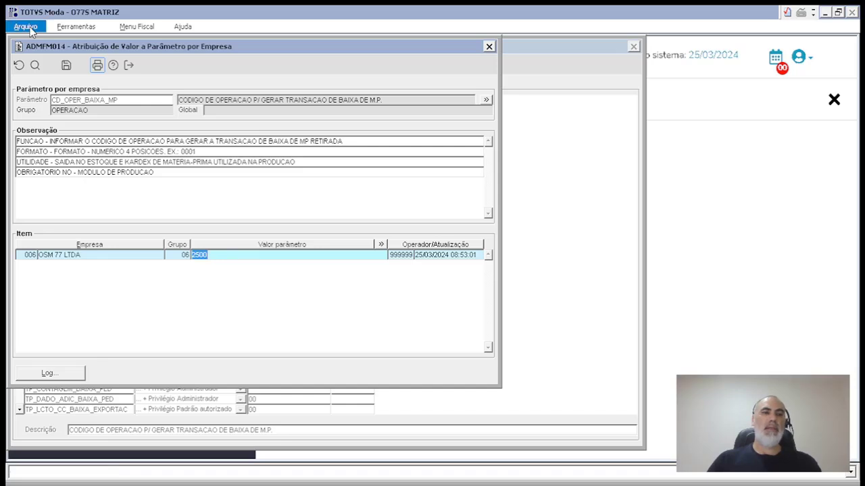
pyautogui.click(44, 60)
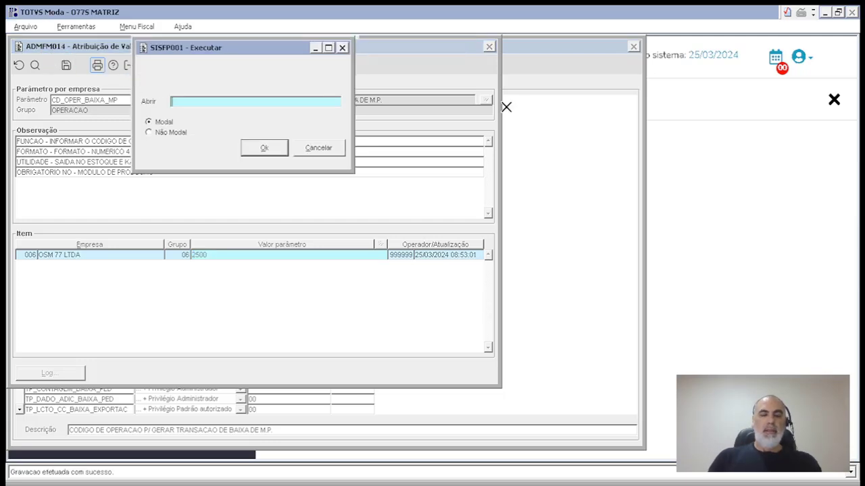
pyautogui.write('GERFM065')
pyautogui.press('Tab')
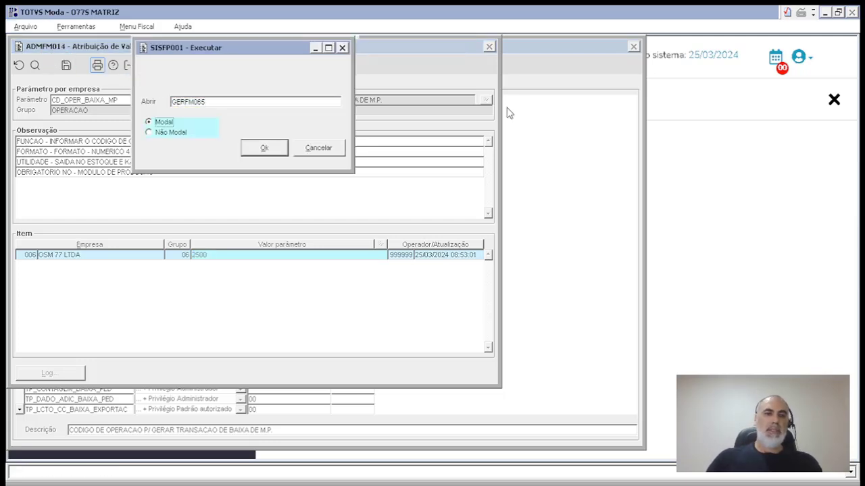
pyautogui.click(268, 148)
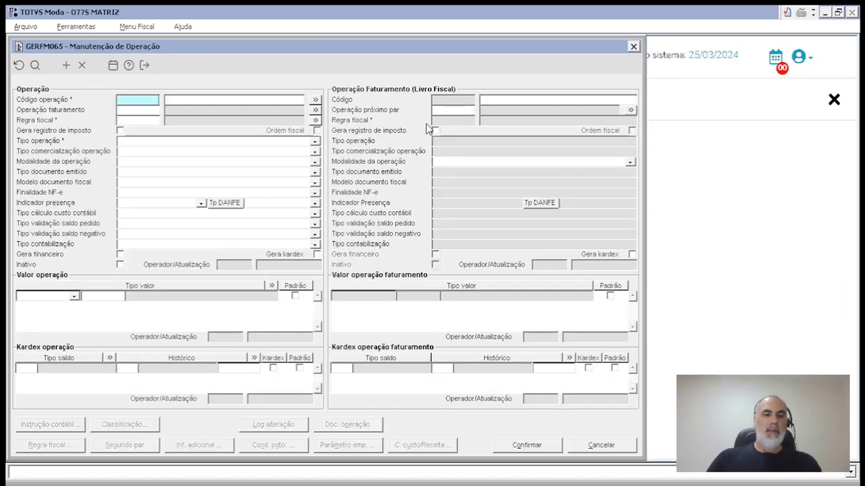
pyautogui.write('2500')
pyautogui.press('Tab')
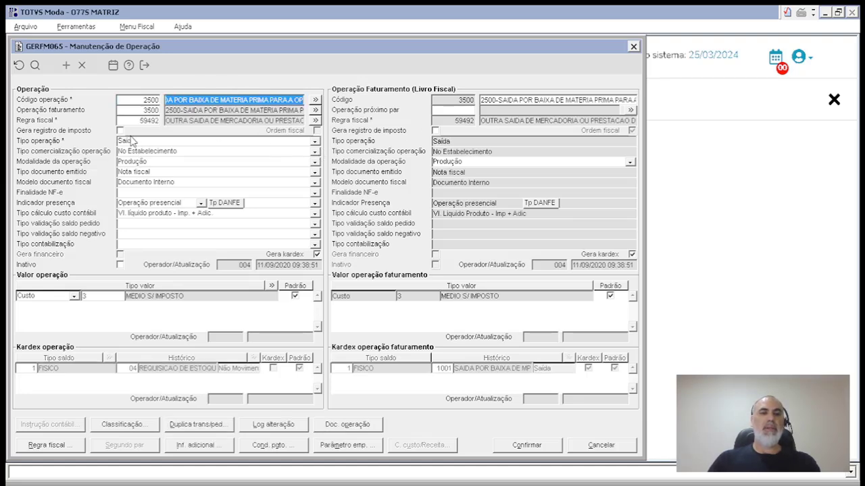
# Step: Try setting operation 2500's issued document type to Não Definido, and leave the operation maintenance without confirming
pyautogui.click(143, 175)
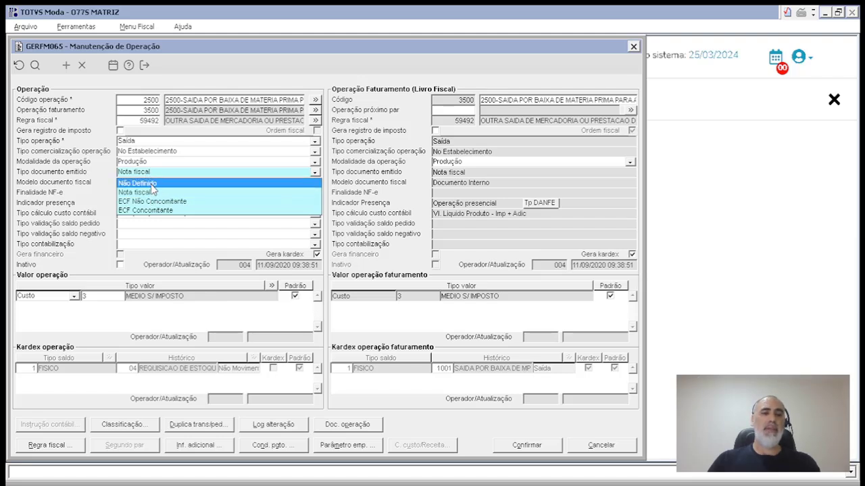
pyautogui.click(152, 185)
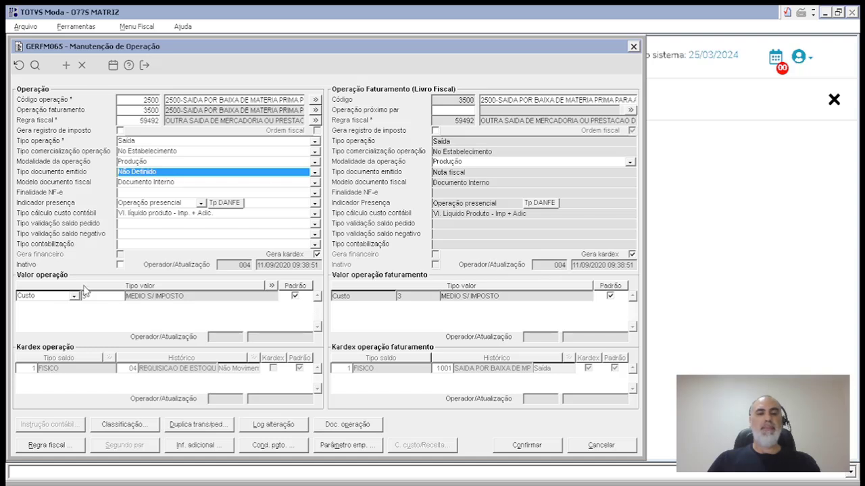
pyautogui.write('3')
pyautogui.click(605, 447)
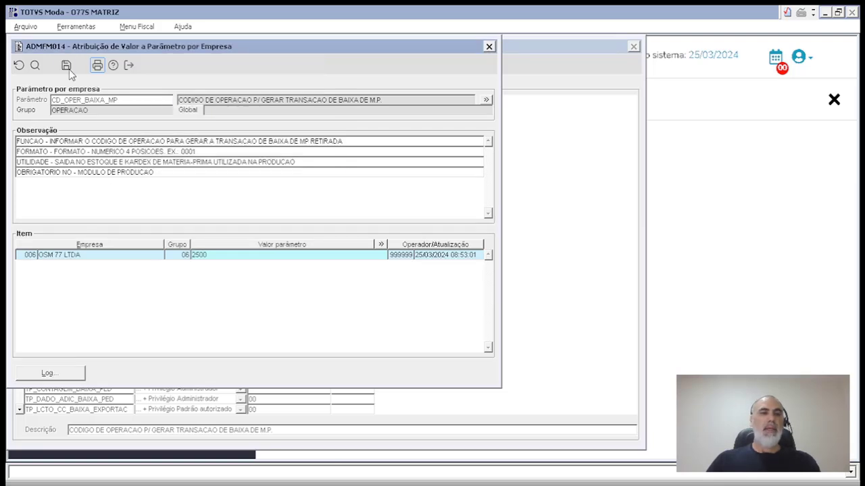
# Step: Save the CD_OPER_BAIXA_MP value again and return to the company parameter viewer
pyautogui.click(66, 65)
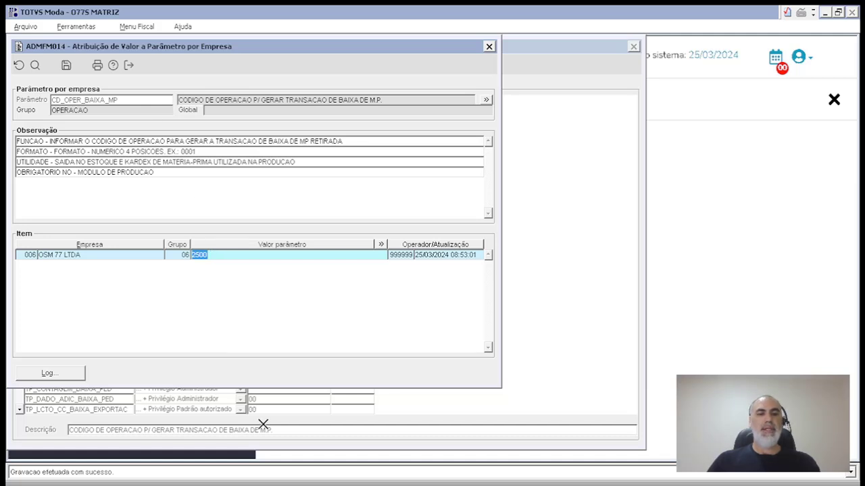
pyautogui.click(262, 485)
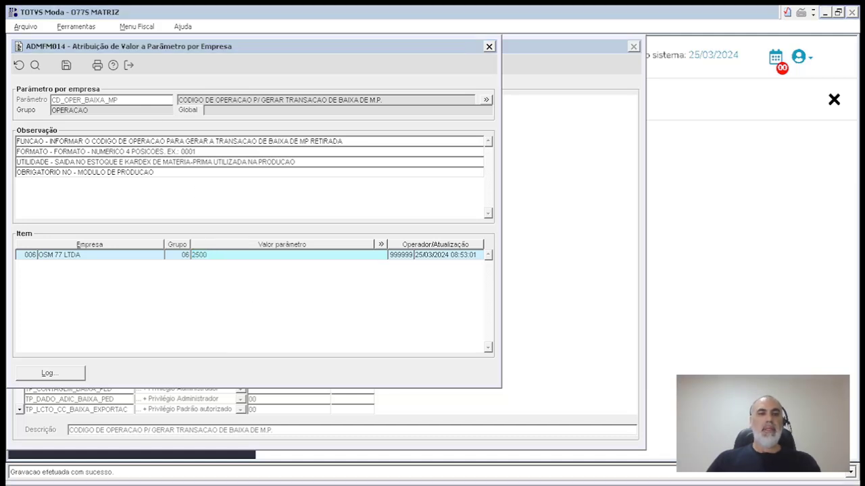
pyautogui.click(218, 63)
pyautogui.press('Escape')
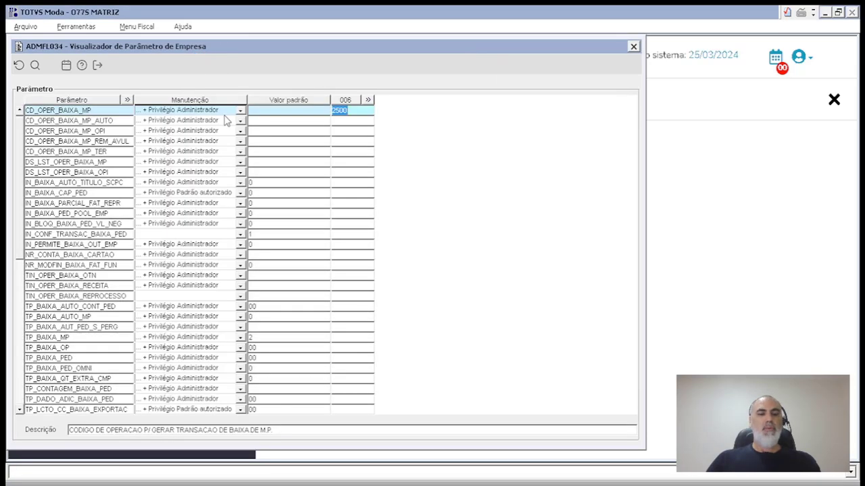
# Step: Find the company parameter containing CDF, set IN_UTILIZA_CDF to 1 for company 006 and save it
pyautogui.press('F5')
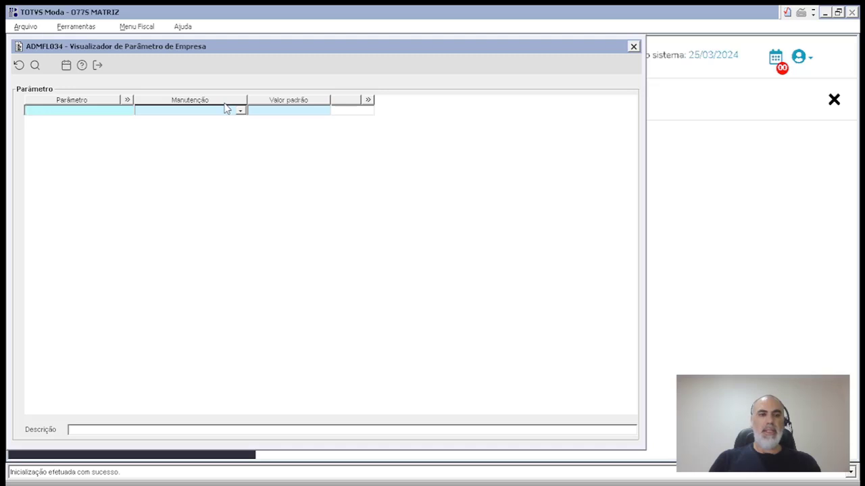
pyautogui.write('CDF')
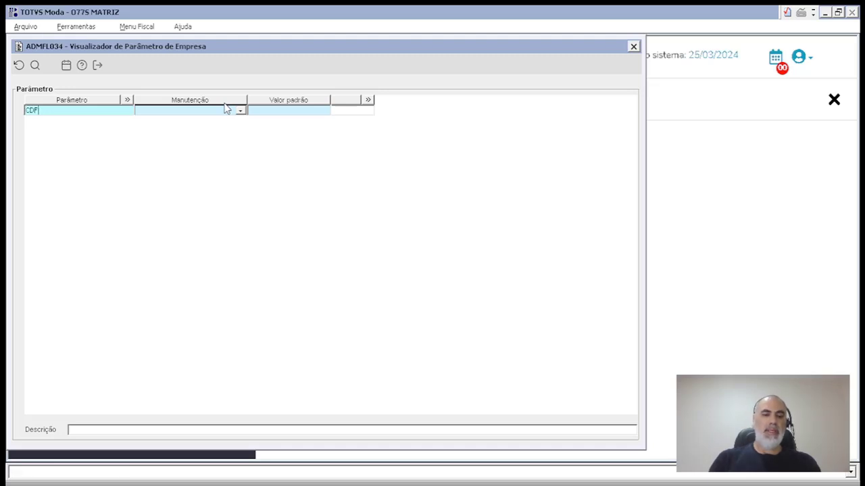
pyautogui.press('Return')
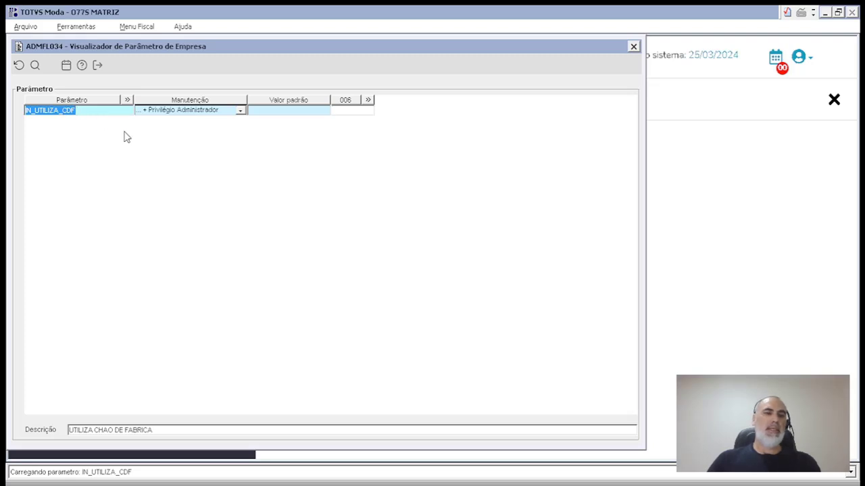
pyautogui.doubleClick(356, 111)
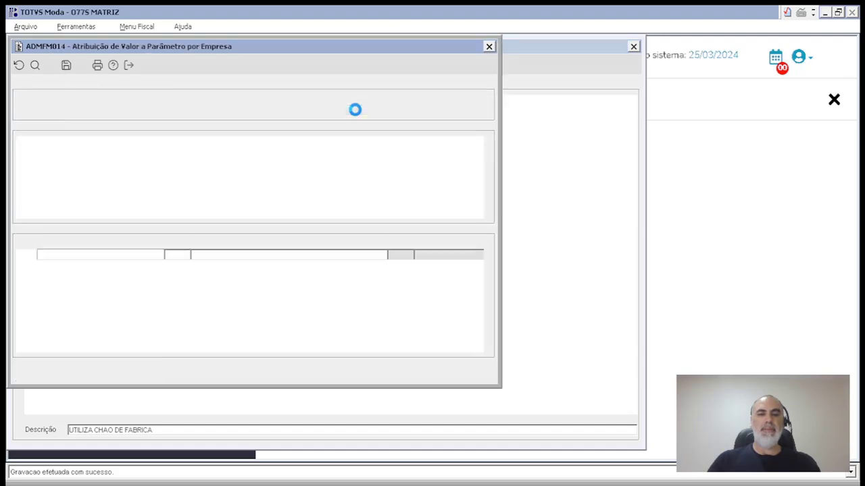
pyautogui.click(233, 256)
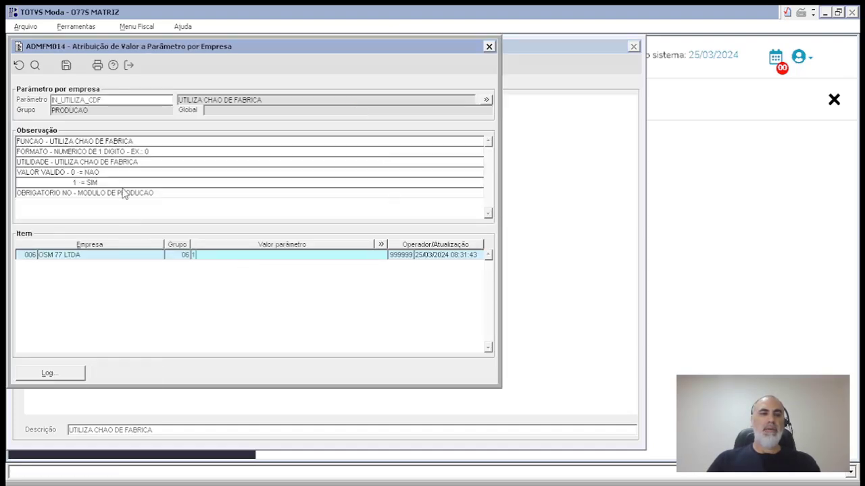
pyautogui.write('1')
pyautogui.click(65, 67)
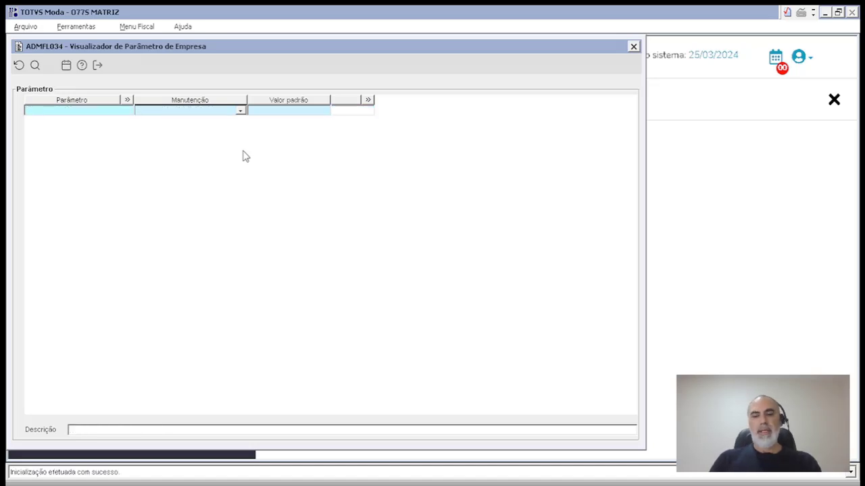
# Step: Find the company parameters containing MOV_OP, set TP_CONTR_MOV_OP to 01 for company 006, save it and leave the parameter viewer
pyautogui.write('MO')
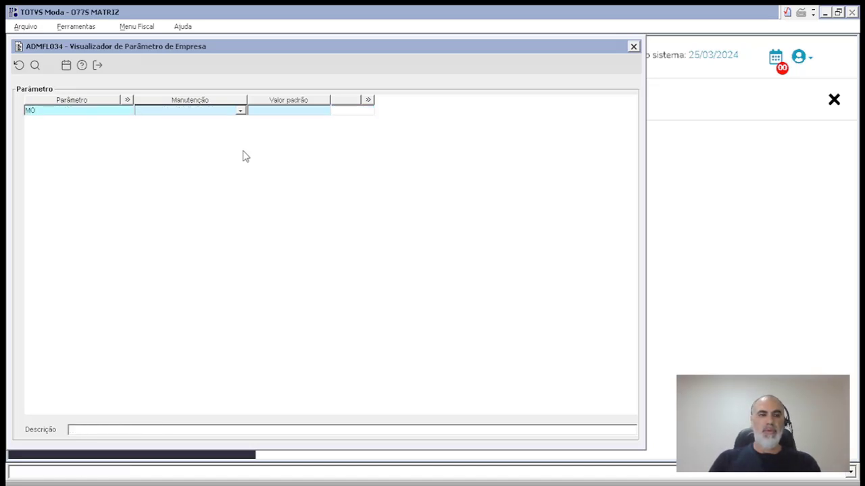
pyautogui.write('V_OP')
pyautogui.press('Tab')
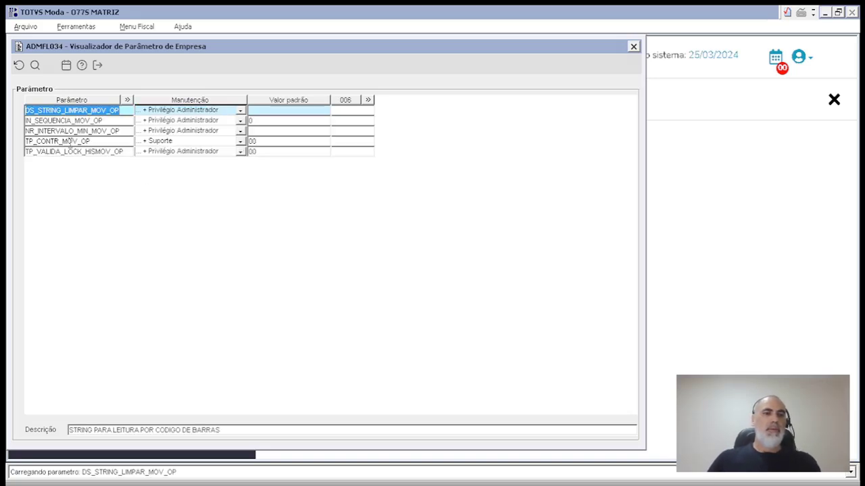
pyautogui.click(56, 141)
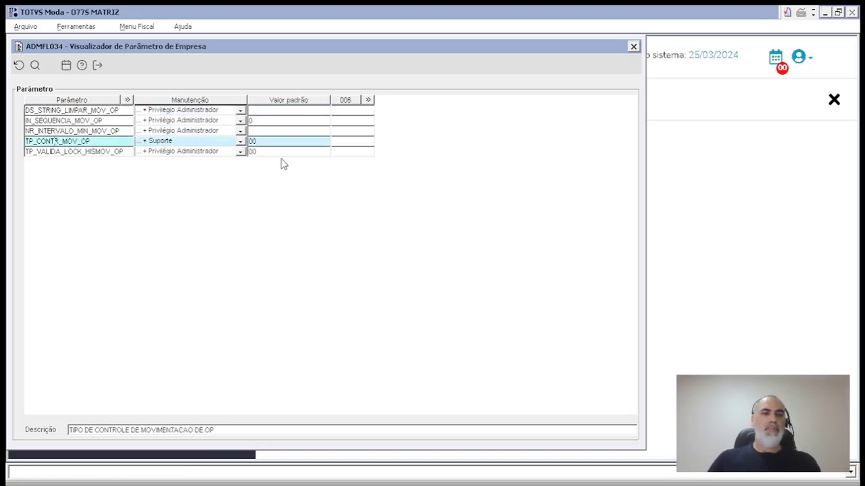
pyautogui.click(355, 140)
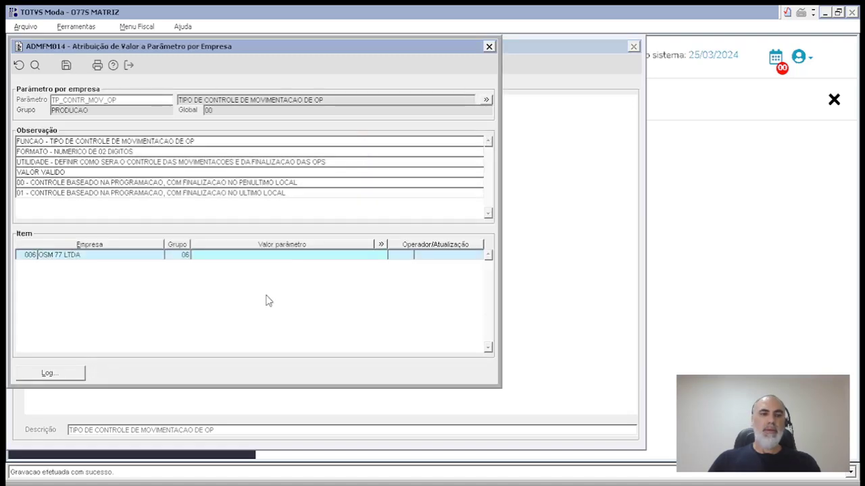
pyautogui.write('01')
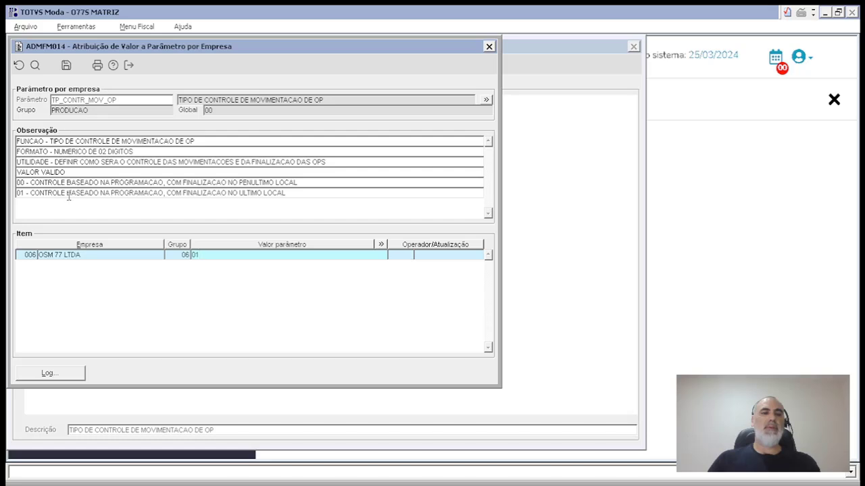
pyautogui.click(66, 65)
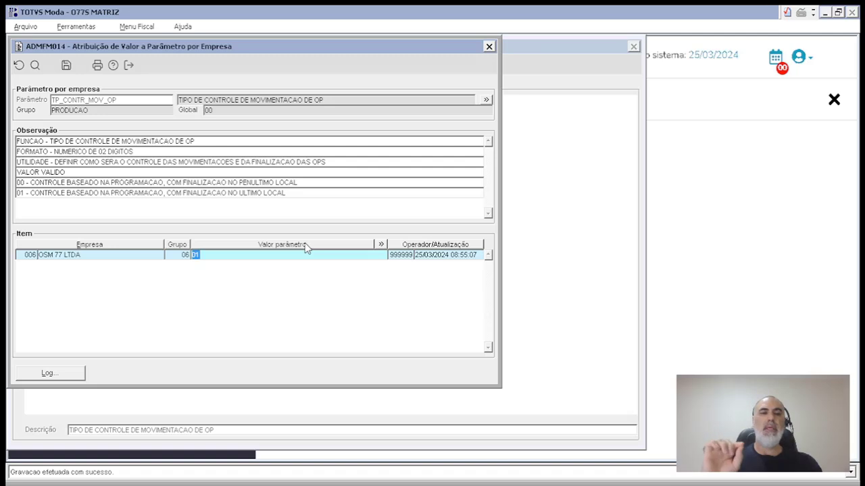
pyautogui.press('Escape')
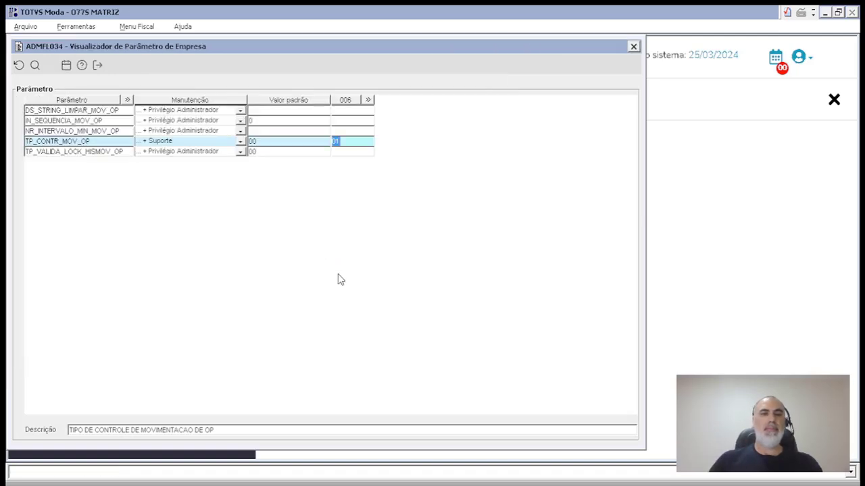
pyautogui.press('Escape')
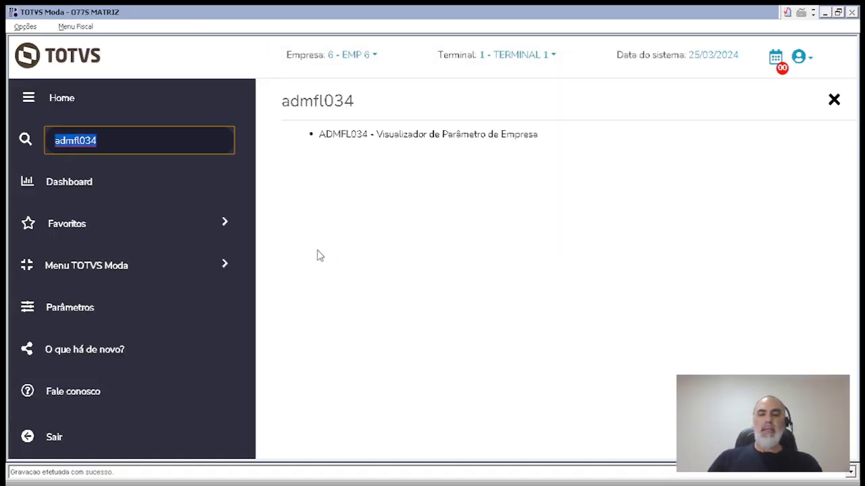
# Step: Open PCPFM144, the group production order maintenance, from the Ordem de Produção por Grupo programs under Produção, Chão de Fábrica
pyautogui.press('BackSpace')
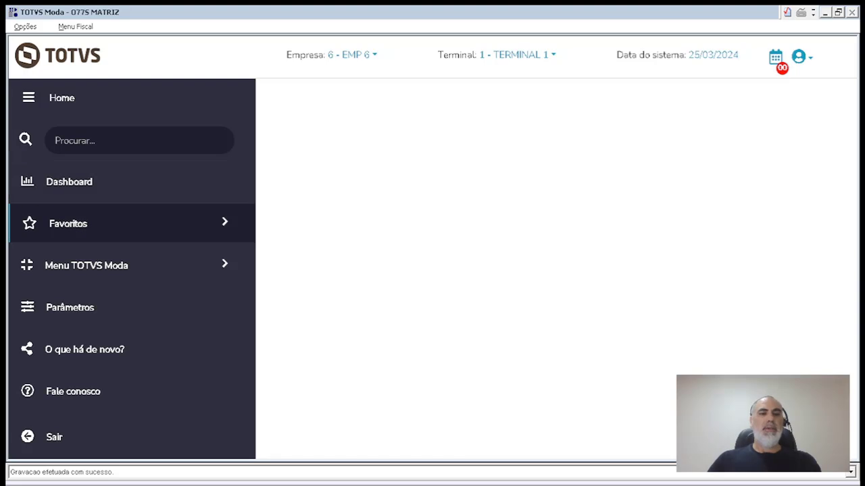
pyautogui.click(119, 270)
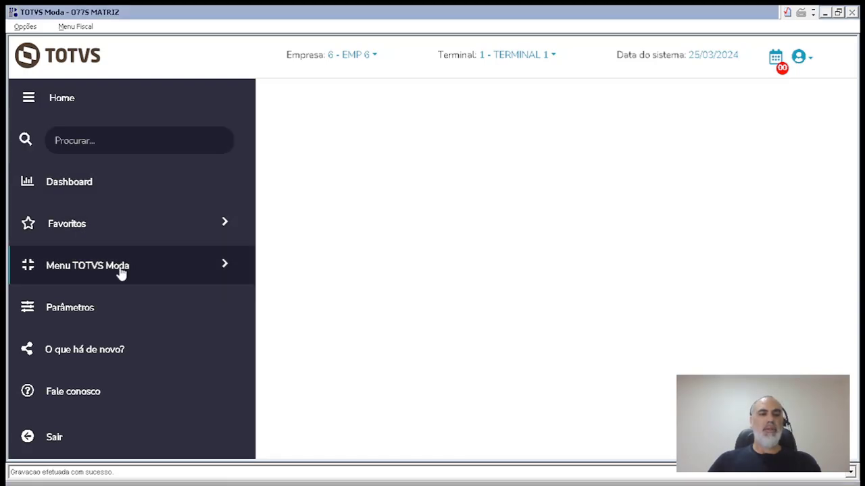
pyautogui.scroll(-15, 184, 307)
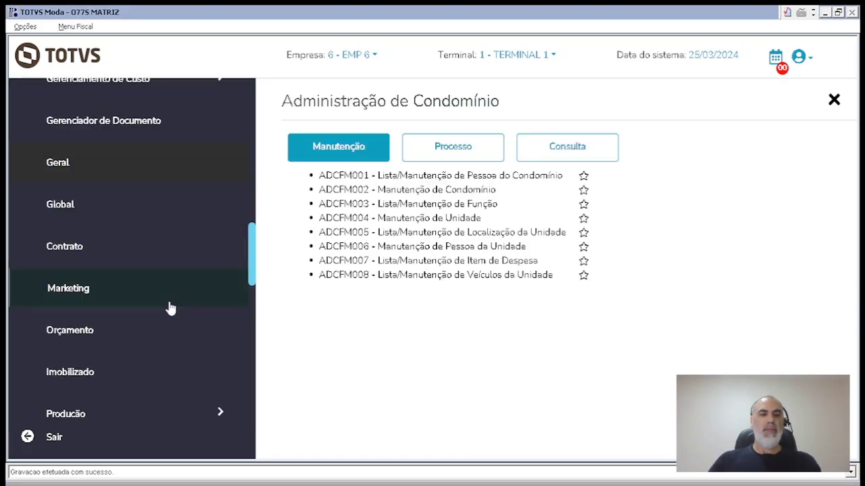
pyautogui.click(126, 227)
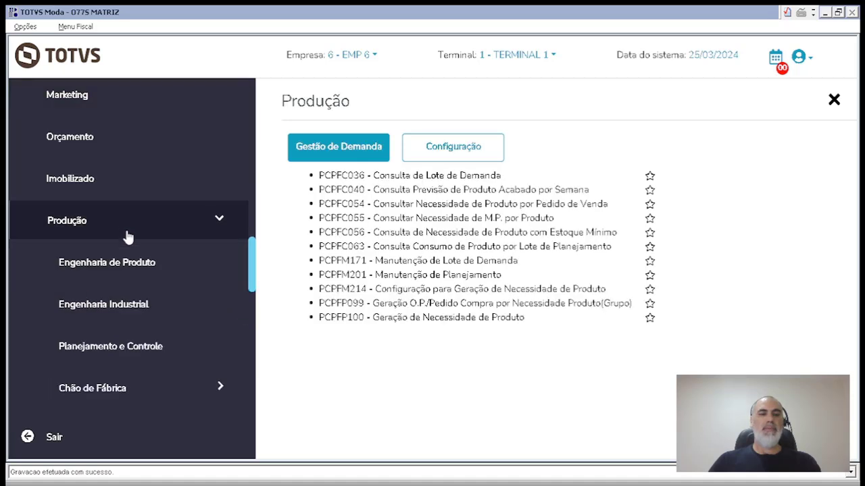
pyautogui.scroll(-3, 162, 258)
pyautogui.click(119, 206)
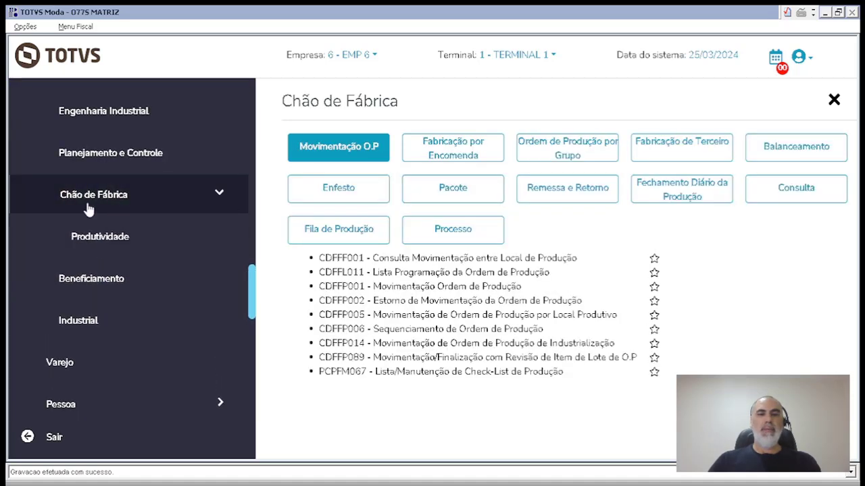
pyautogui.click(570, 148)
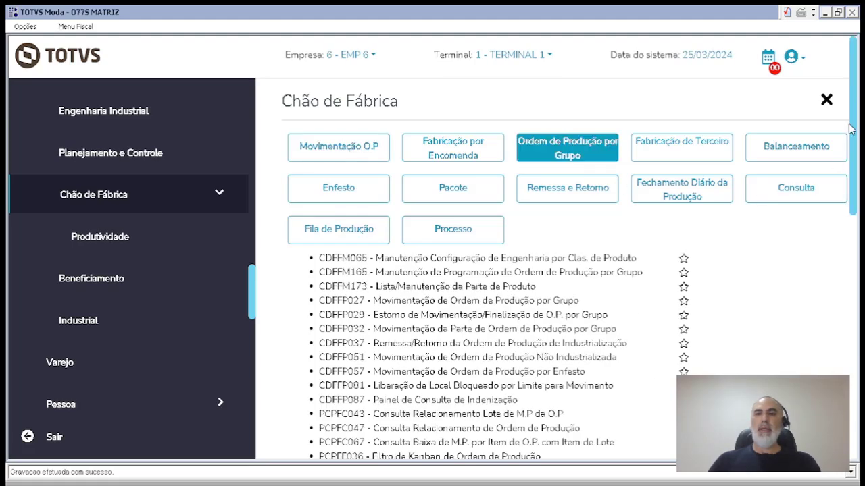
pyautogui.moveTo(855, 116); pyautogui.dragTo(858, 170)
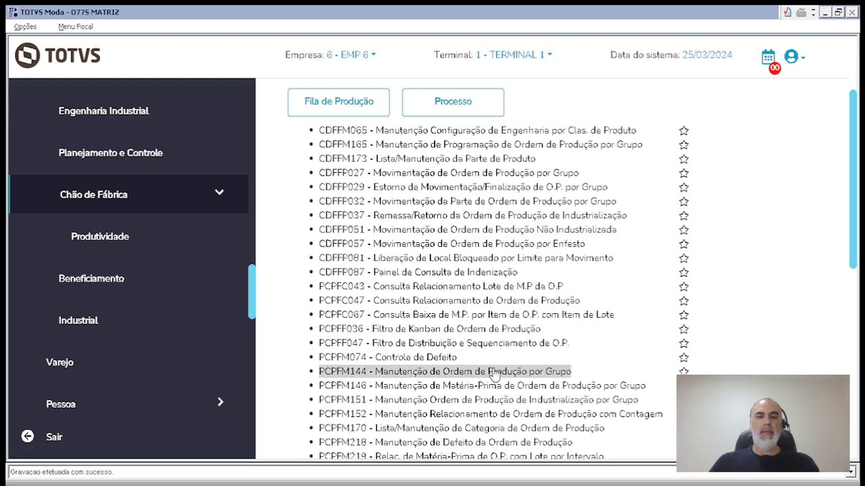
pyautogui.click(541, 401)
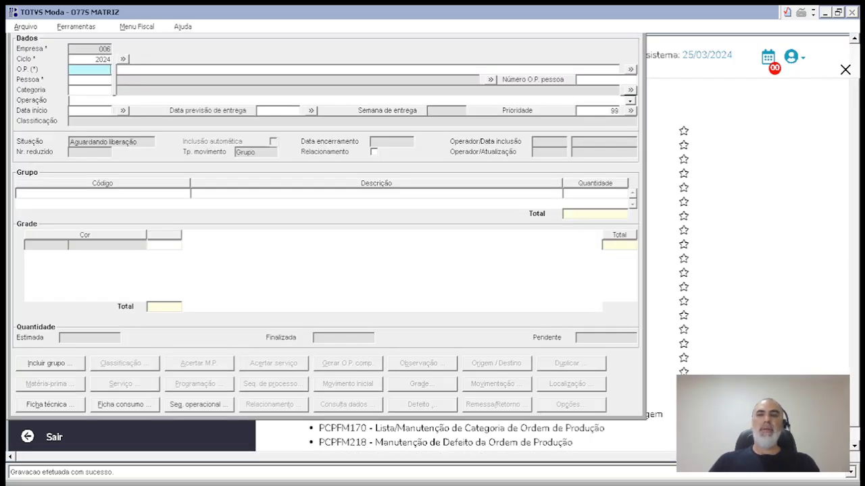
pyautogui.click(854, 67)
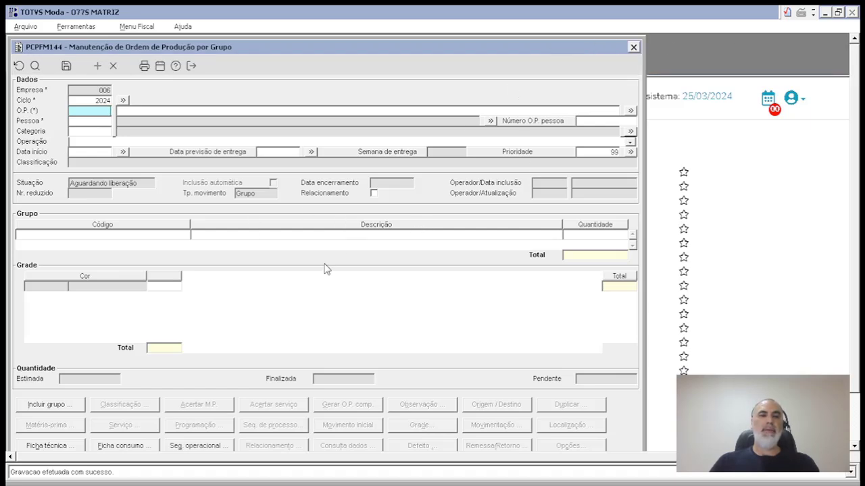
# Step: Examine the company parameters governing the Ciclo field, IN_DIGITA_CICLO and NR_CICLO_ATUAL, in the PCPFM144 help, and return to the order
pyautogui.click(83, 99)
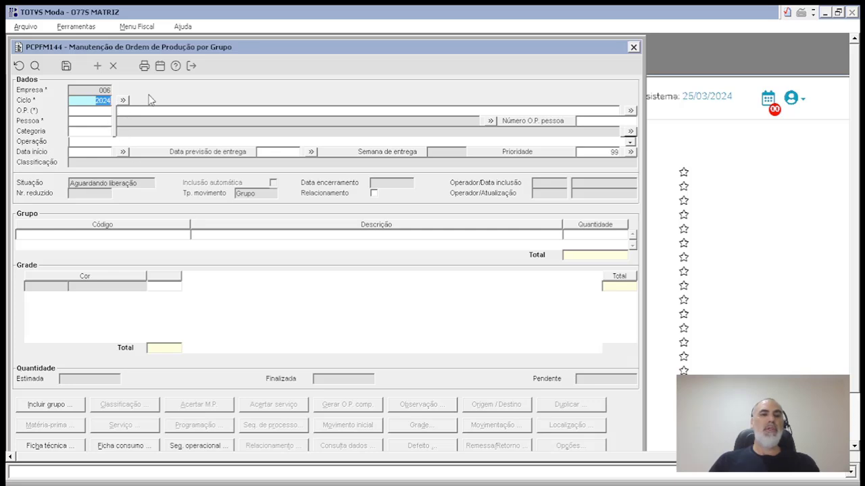
pyautogui.click(174, 66)
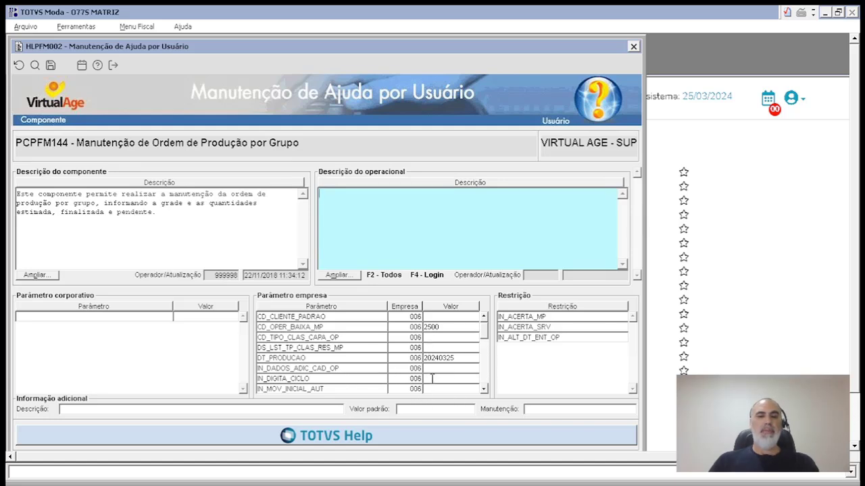
pyautogui.click(485, 388)
pyautogui.click(485, 387)
pyautogui.click(486, 387)
pyautogui.click(486, 387)
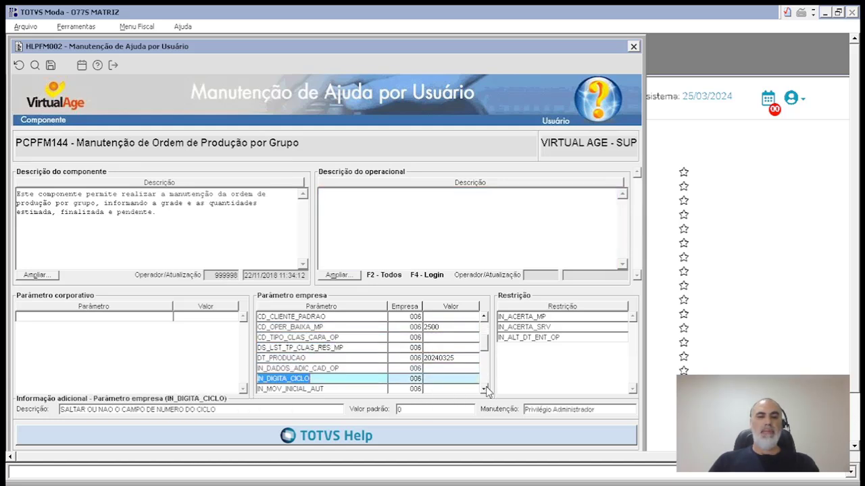
pyautogui.click(486, 387)
pyautogui.click(485, 387)
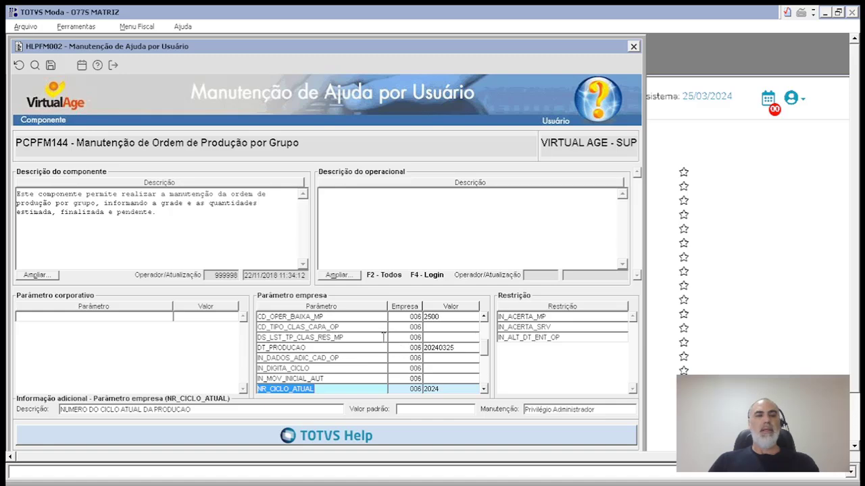
pyautogui.press('Escape')
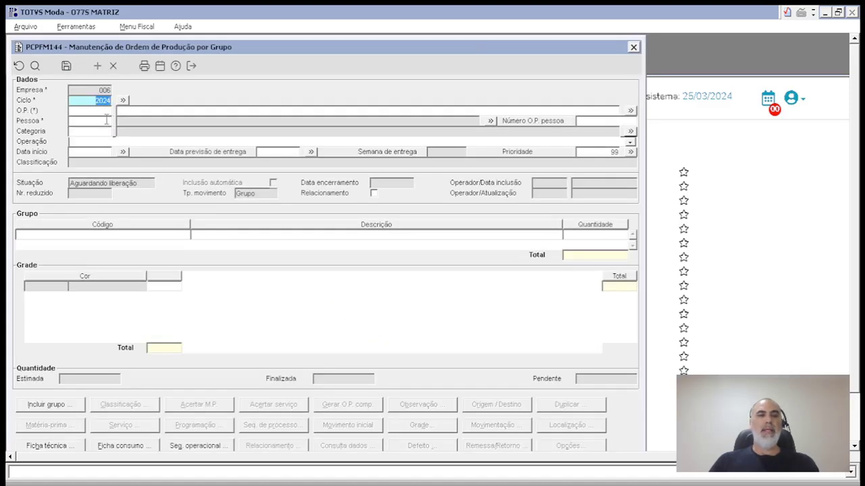
# Step: Start a production order in cycle 2024 with an automatically assigned number and enter TRIHA as its description
pyautogui.press('Tab')
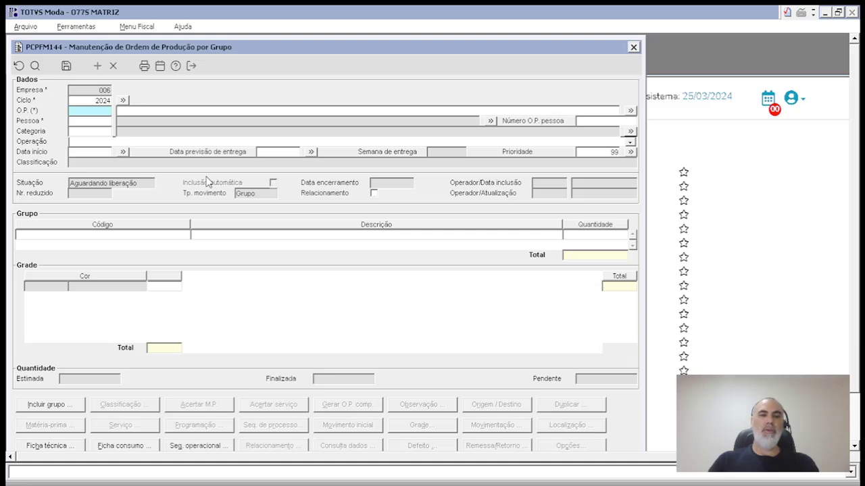
pyautogui.press('Tab')
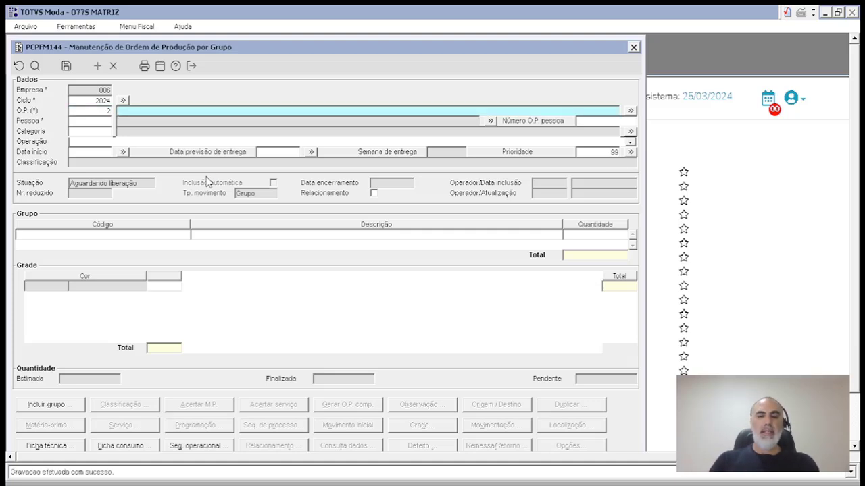
pyautogui.write('T')
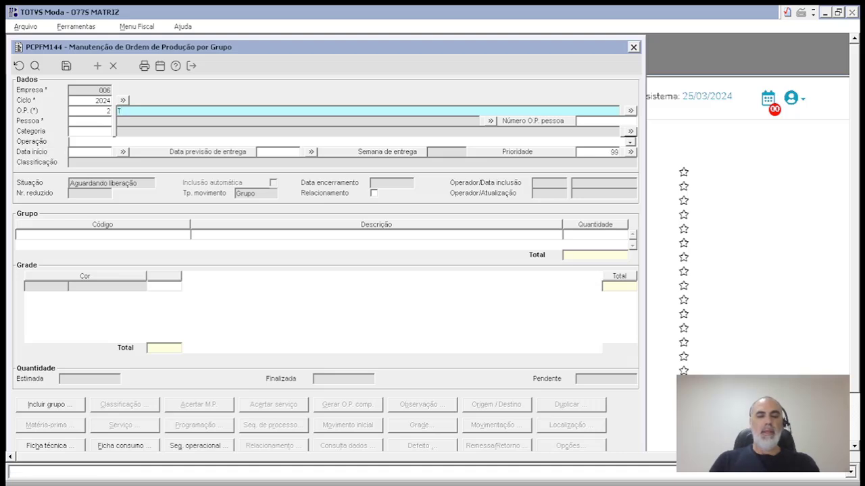
pyautogui.write('RIHA')
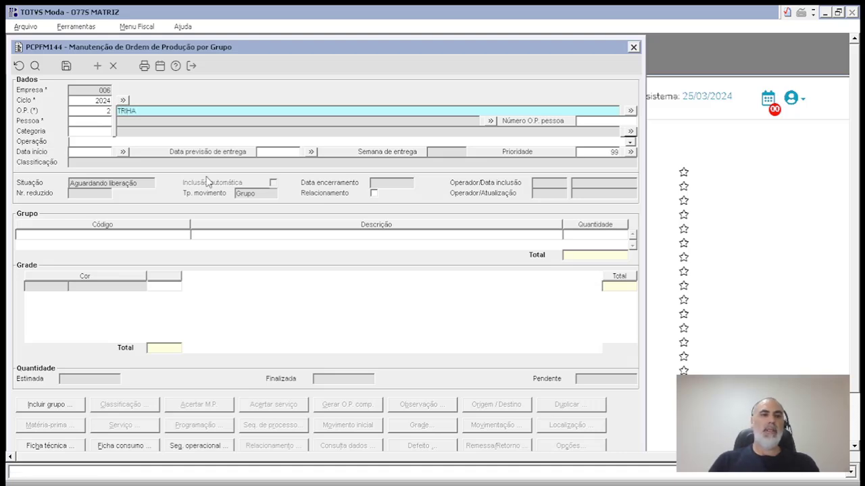
pyautogui.press('Tab')
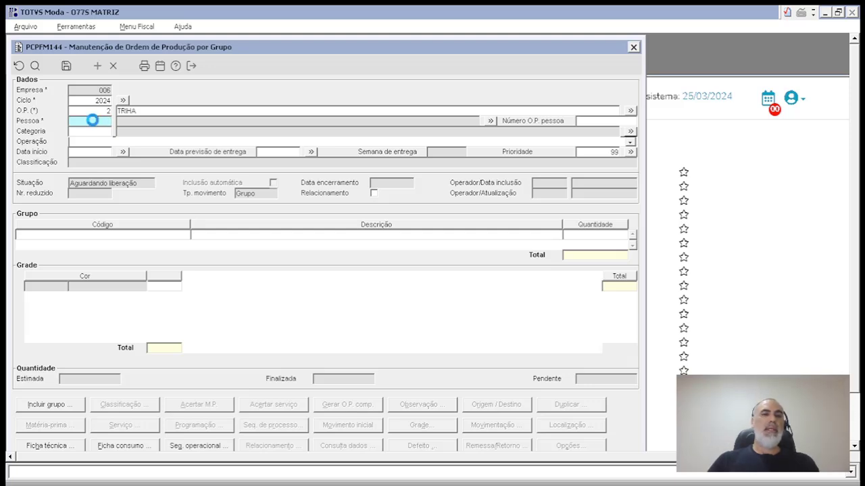
# Step: Look up the registered people sorted by descending code and choose OS COM LTDA as the production order's person
pyautogui.doubleClick(91, 119)
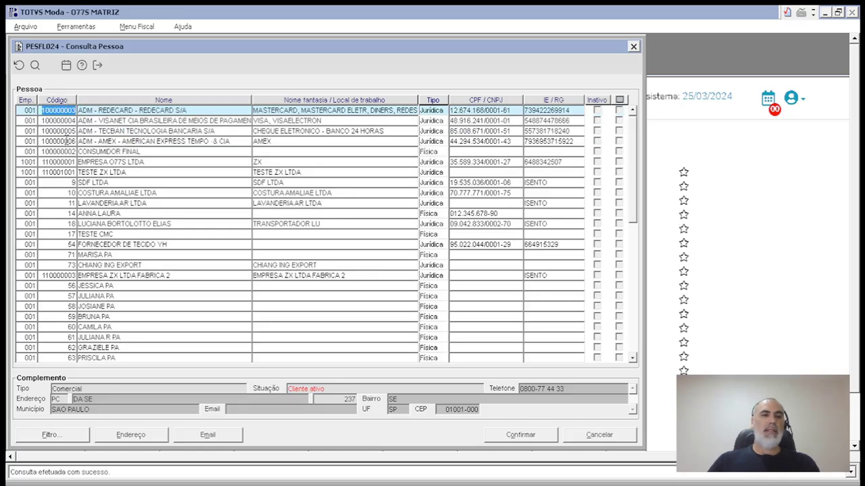
pyautogui.click(63, 100)
pyautogui.click(61, 101)
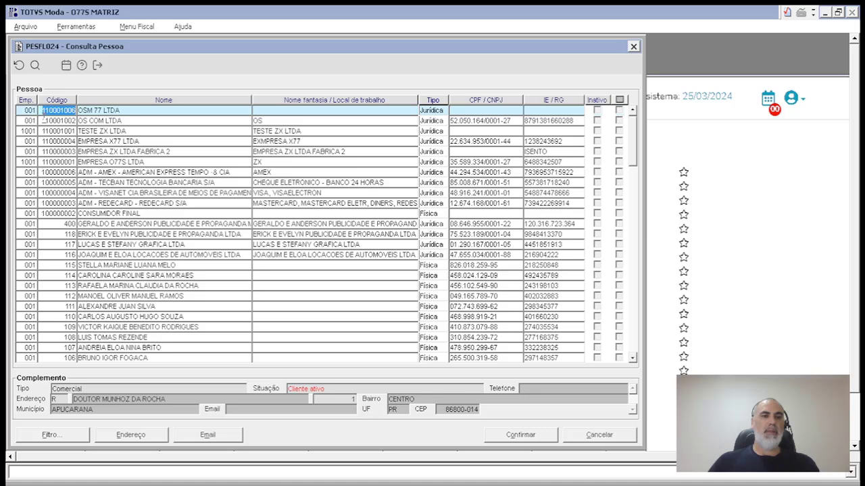
pyautogui.doubleClick(48, 121)
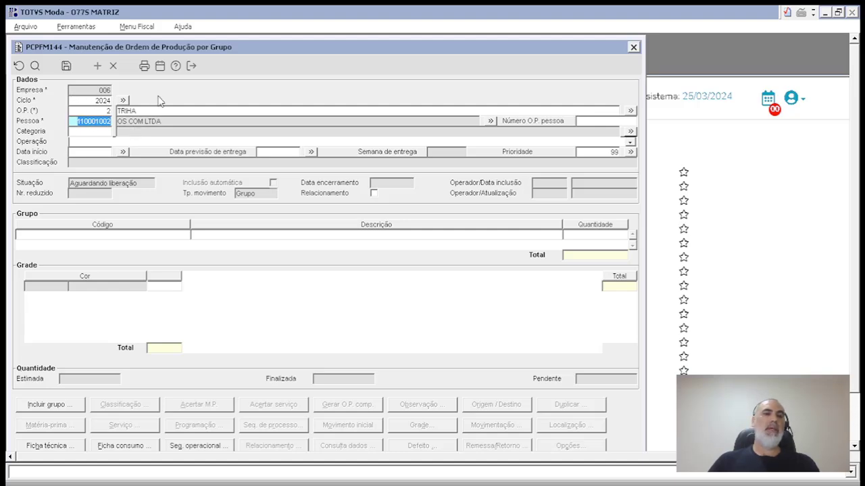
# Step: From the PCPFM144 help, set CD_CLIENTE_PADRAO to the code of OS COM LTDA for company 006, save it and return to the order
pyautogui.click(176, 65)
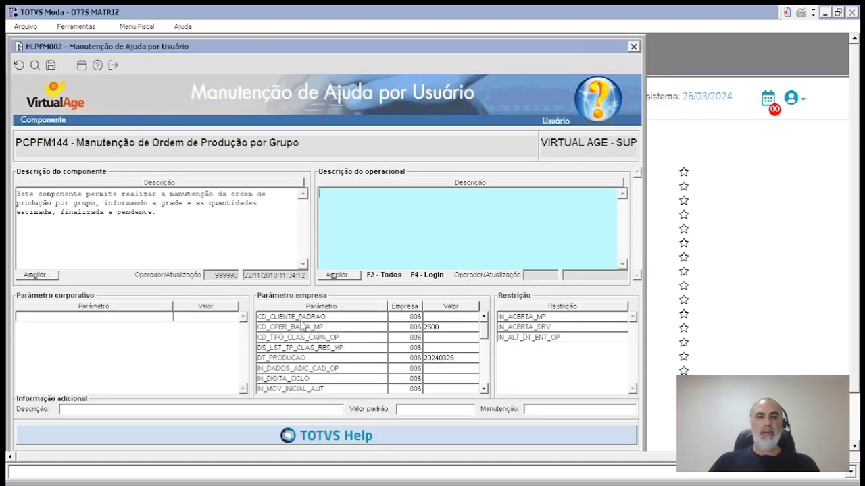
pyautogui.doubleClick(458, 317)
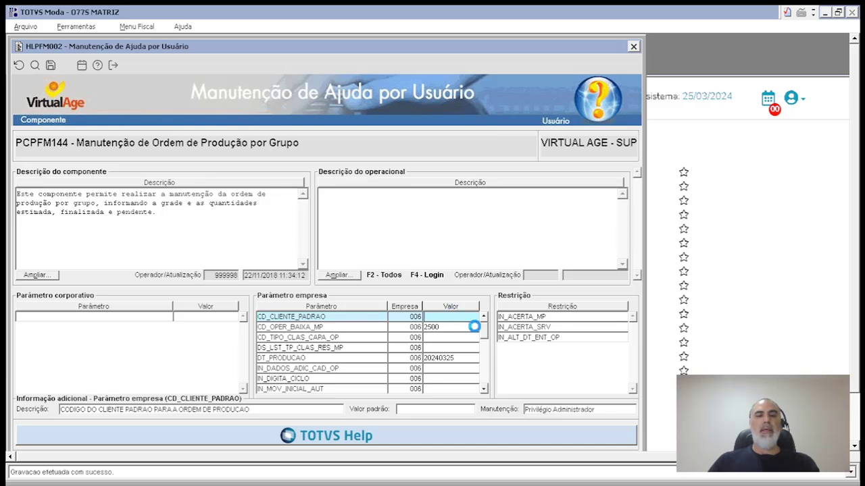
pyautogui.write('110001002')
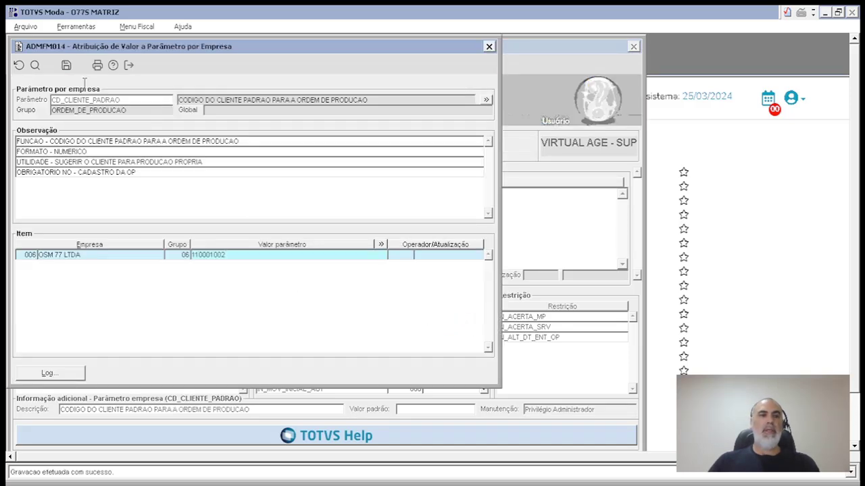
pyautogui.click(66, 64)
pyautogui.click(129, 65)
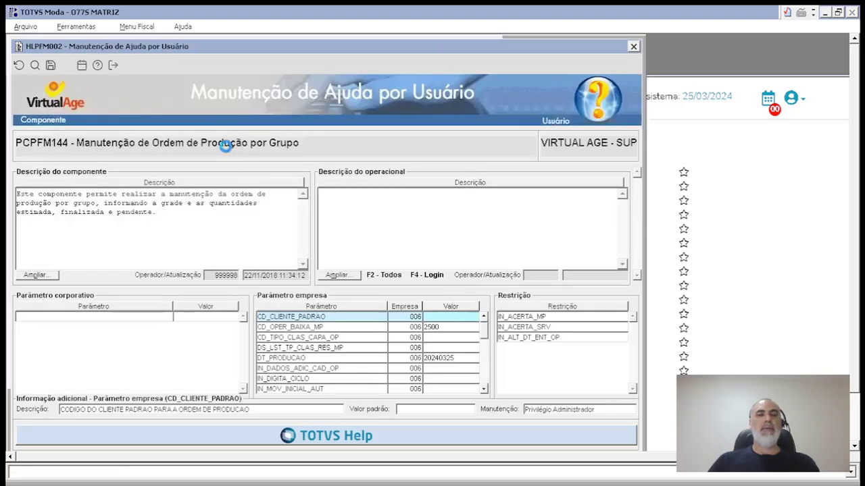
pyautogui.click(113, 65)
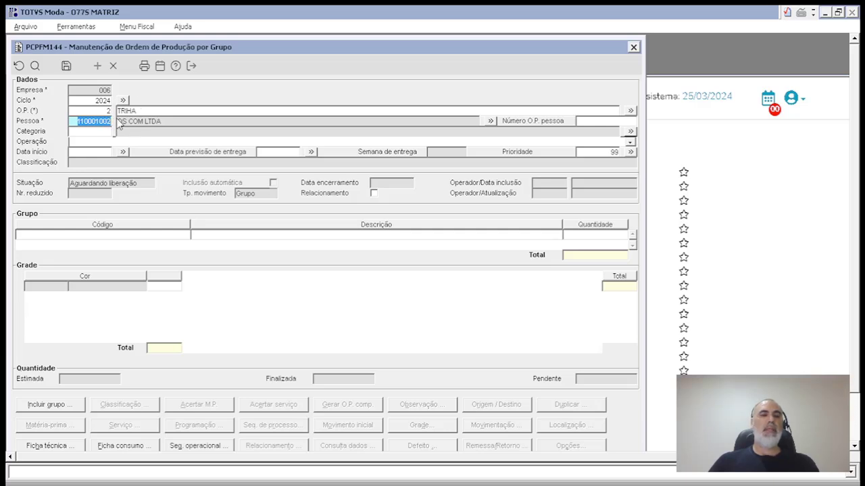
# Step: Open the production order category list and examine the TECELAGEM category's operations and report and the NORMAL category's report
pyautogui.press('Tab')
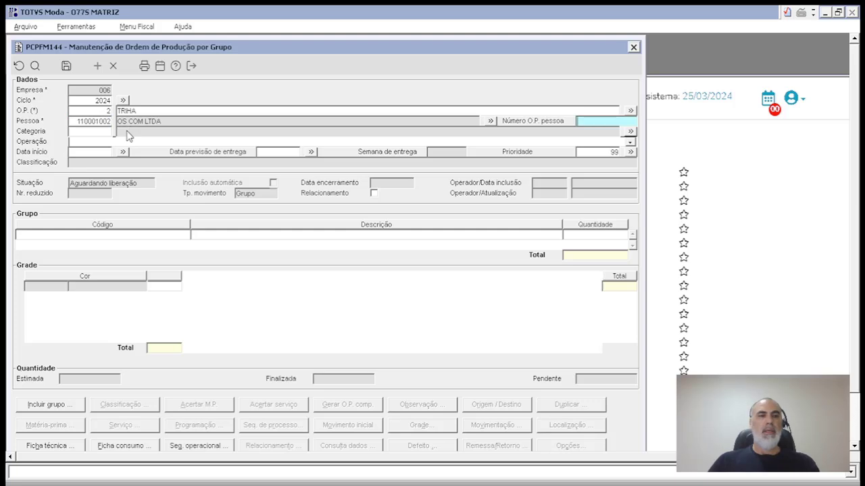
pyautogui.press('Tab')
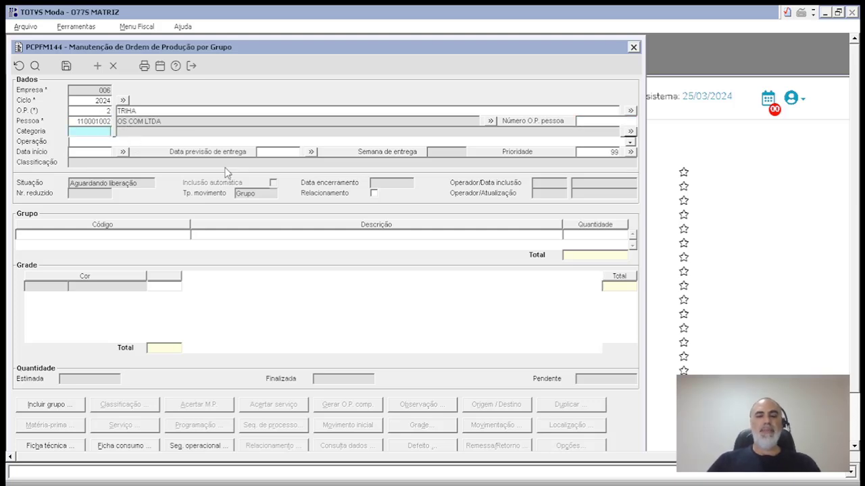
pyautogui.press('F12')
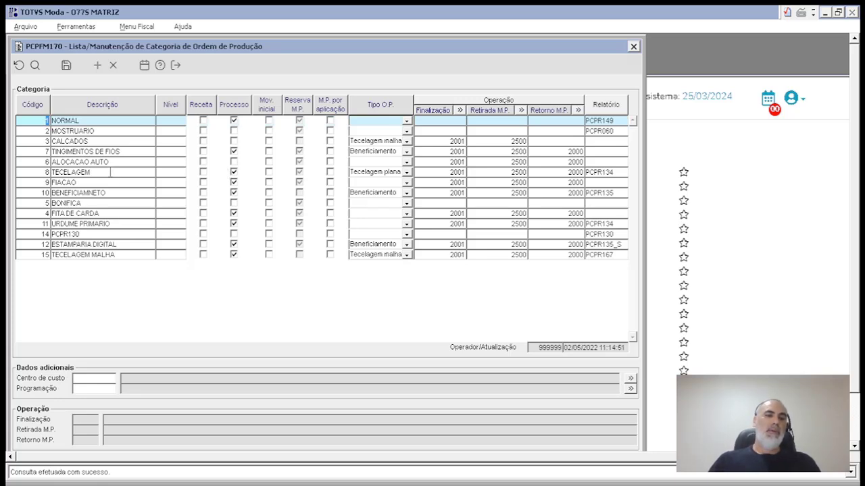
pyautogui.click(111, 171)
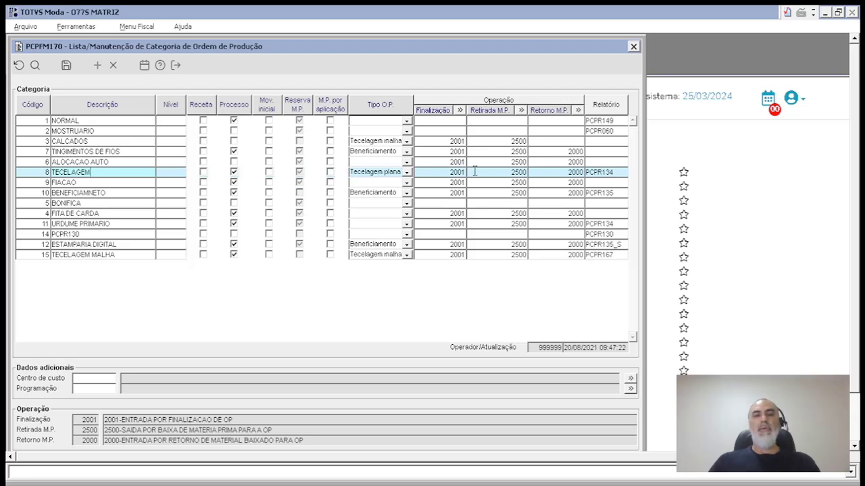
pyautogui.click(449, 172)
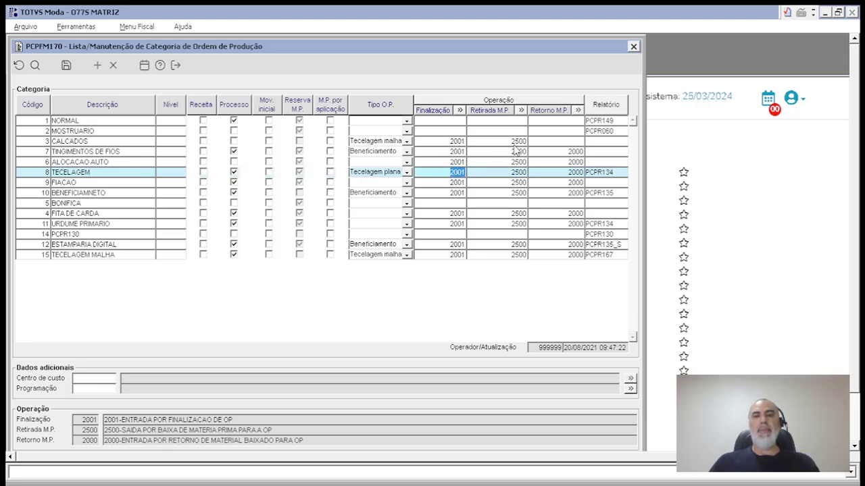
pyautogui.click(508, 173)
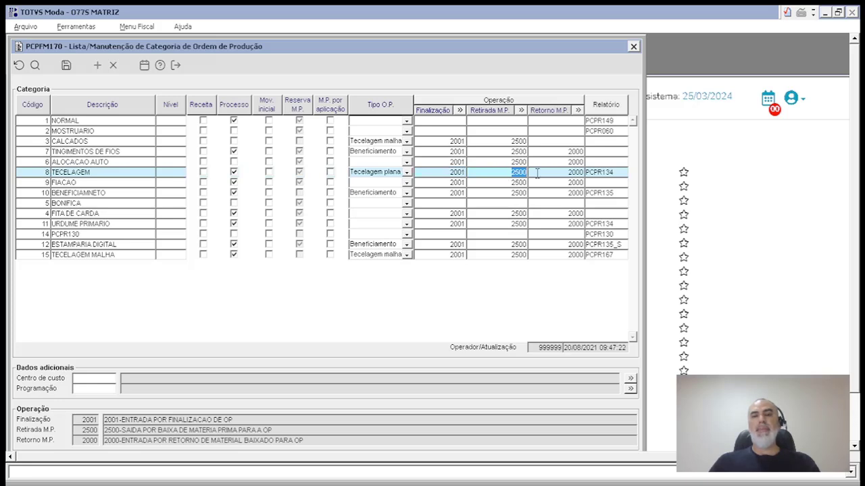
pyautogui.click(568, 172)
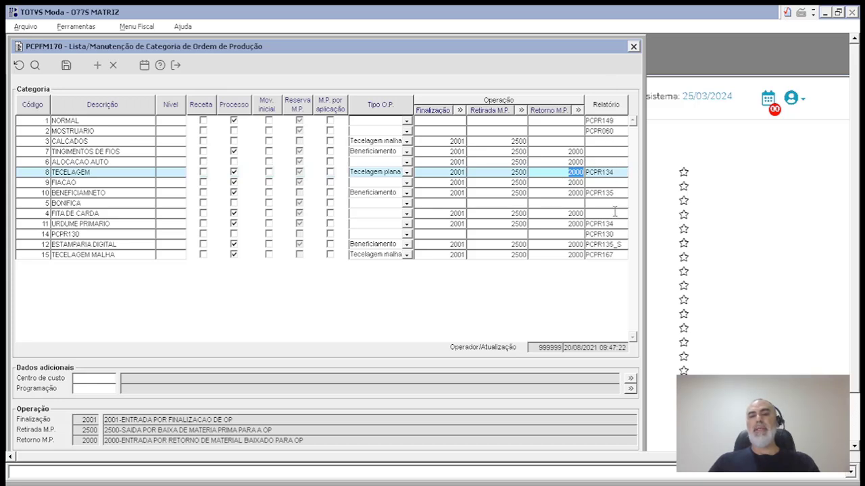
pyautogui.click(620, 172)
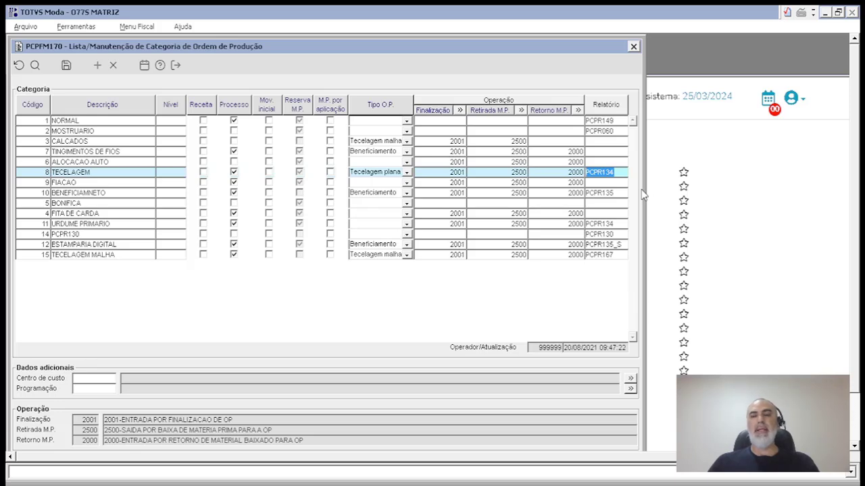
pyautogui.click(39, 120)
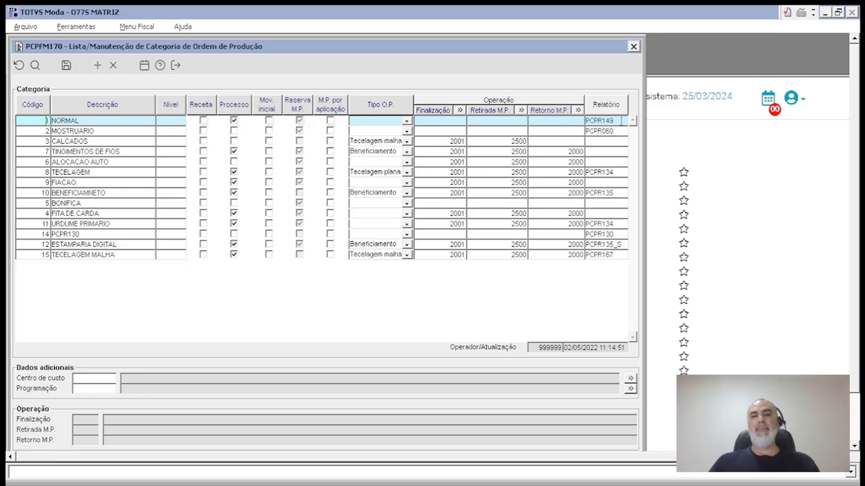
pyautogui.moveTo(620, 119); pyautogui.dragTo(583, 120)
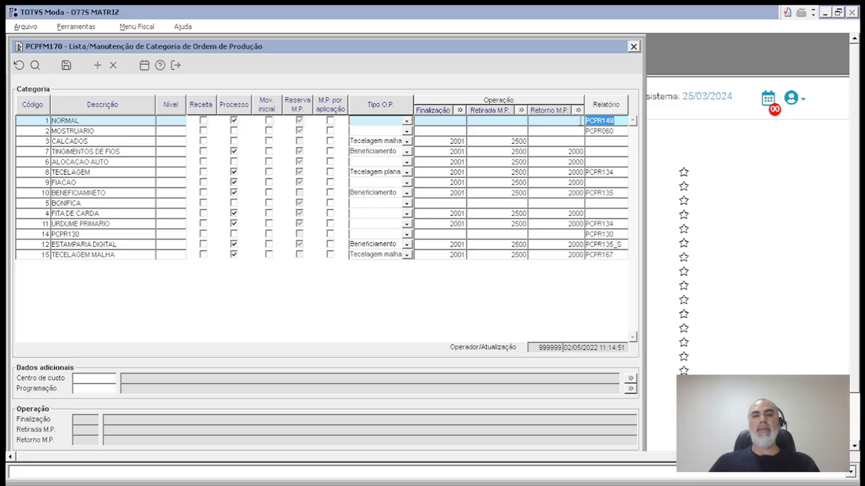
# Step: Assign standard programming 3, PADRAO EMP 6, to the NORMAL order category, save it and return to the production order
pyautogui.click(102, 386)
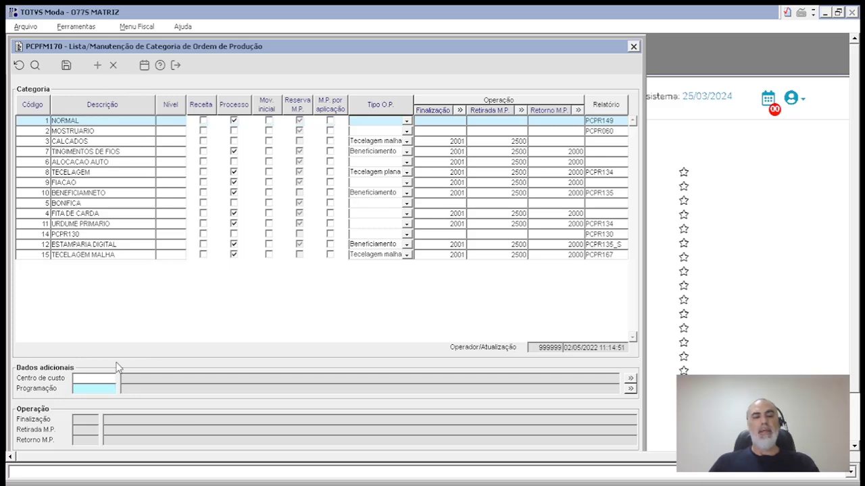
pyautogui.click(96, 376)
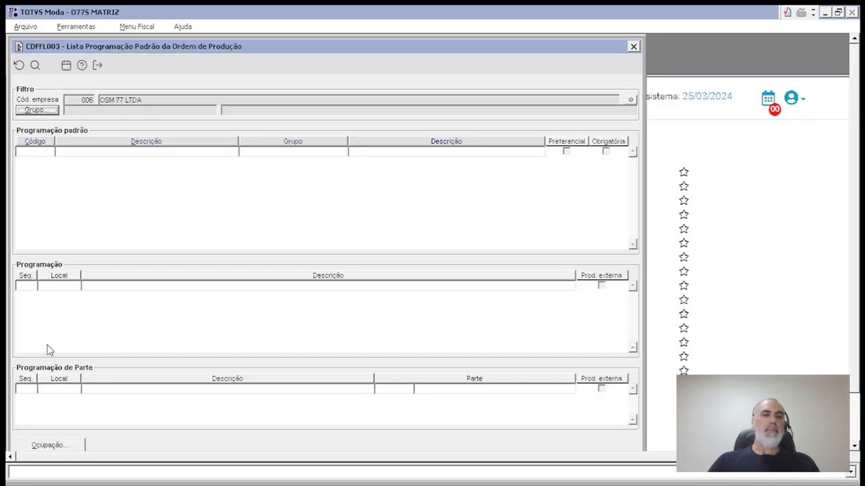
pyautogui.click(35, 64)
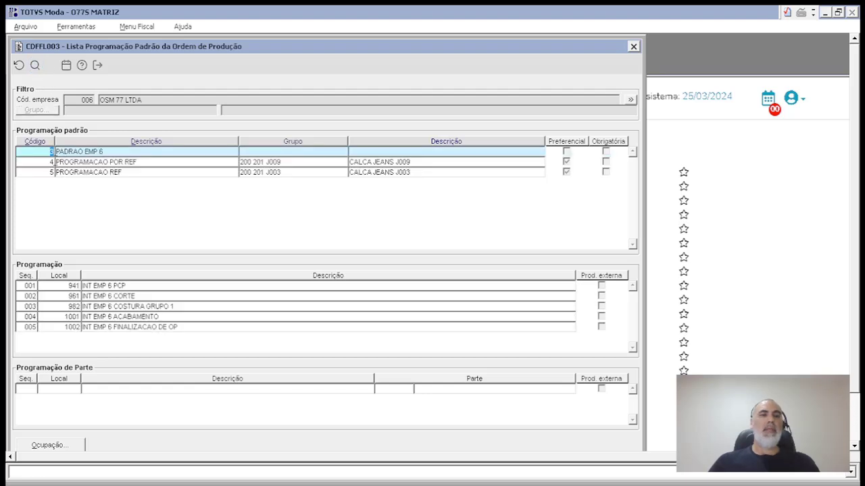
pyautogui.doubleClick(50, 152)
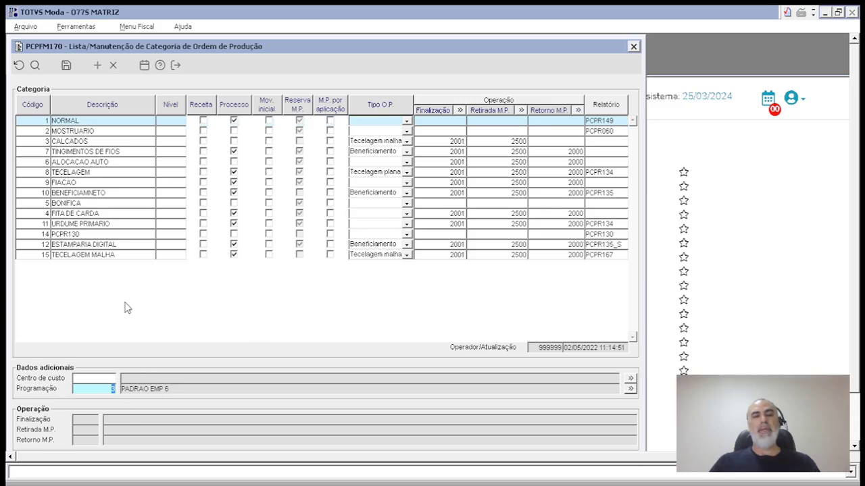
pyautogui.click(65, 66)
pyautogui.click(176, 64)
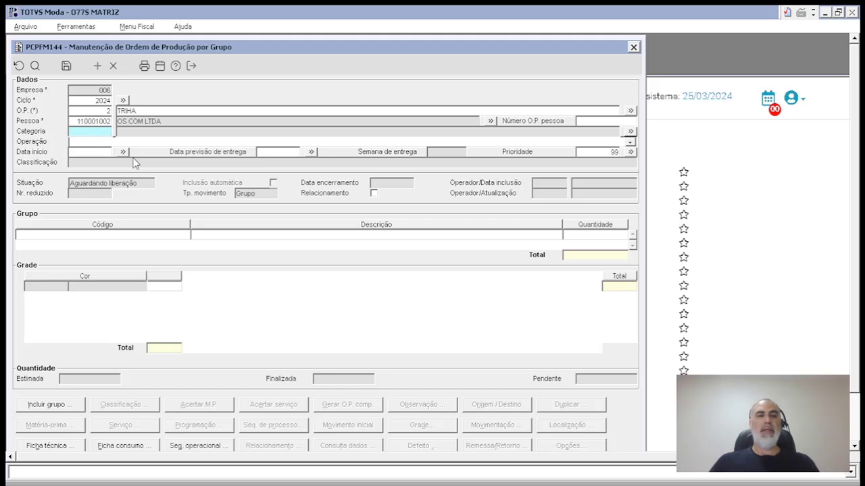
# Step: Examine the finishing operations available for the production order without choosing one
pyautogui.press('Tab')
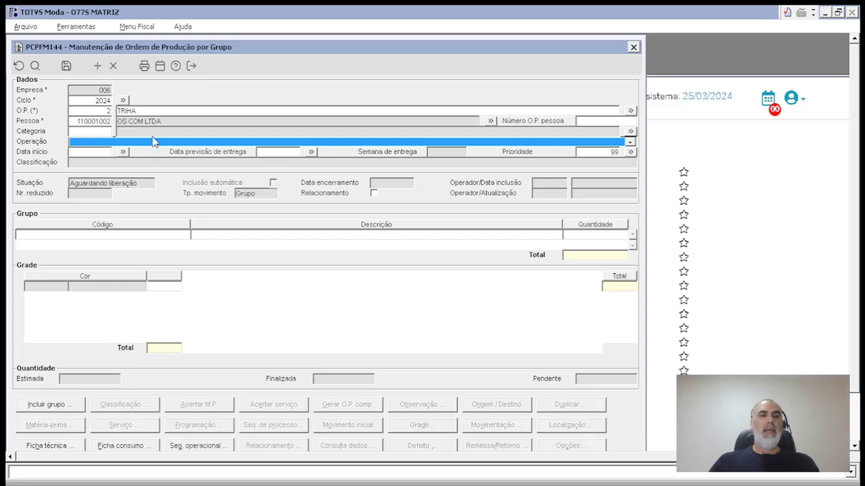
pyautogui.click(152, 142)
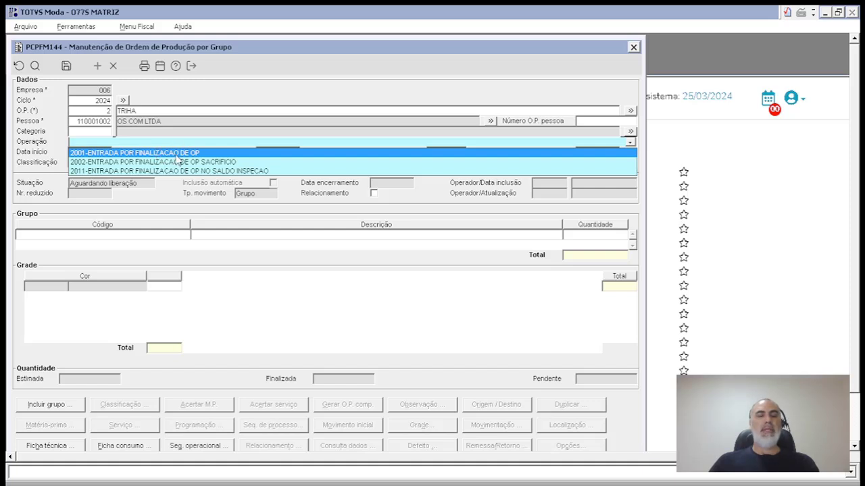
pyautogui.click(251, 84)
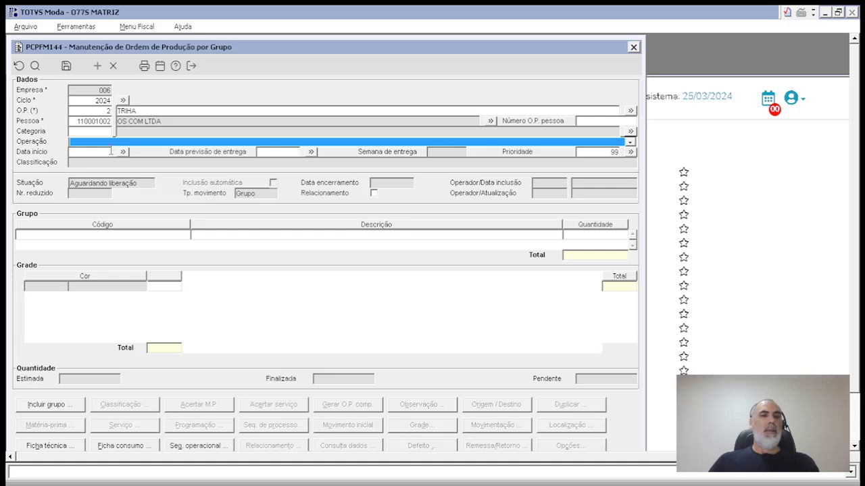
pyautogui.click(122, 142)
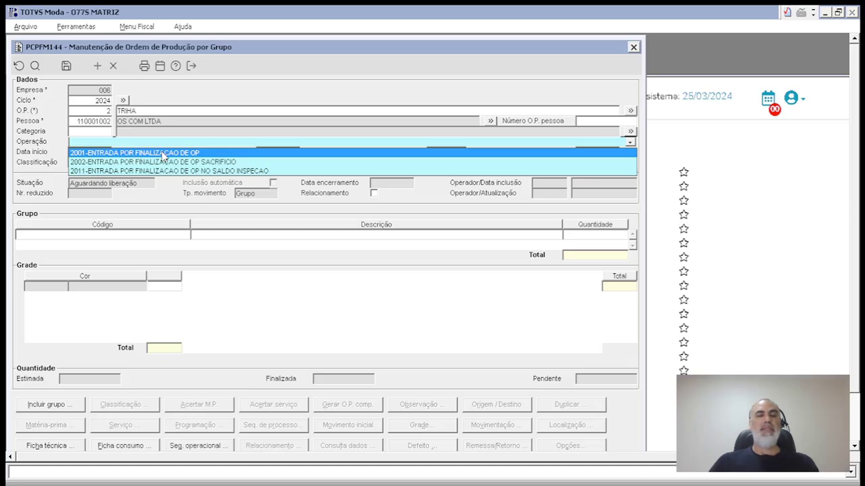
pyautogui.click(258, 72)
# Step: Leave the start date blank and set the production order's expected delivery date to 30/03/2024
pyautogui.press('Tab')
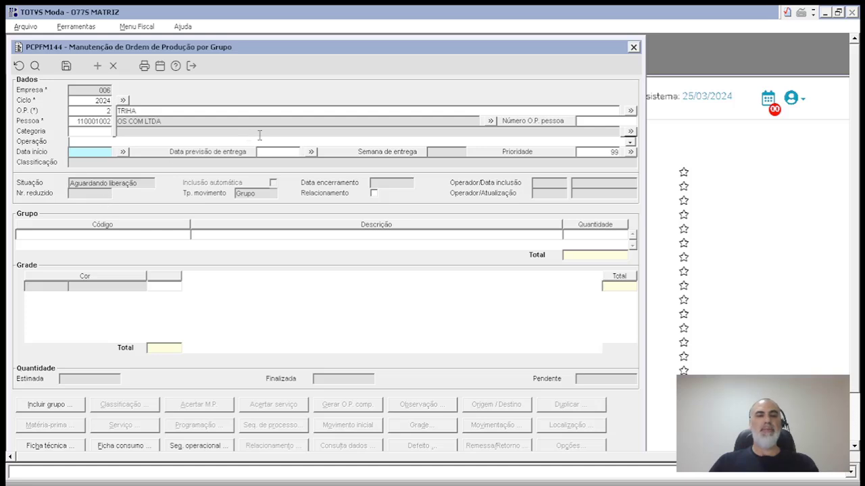
pyautogui.press('Tab')
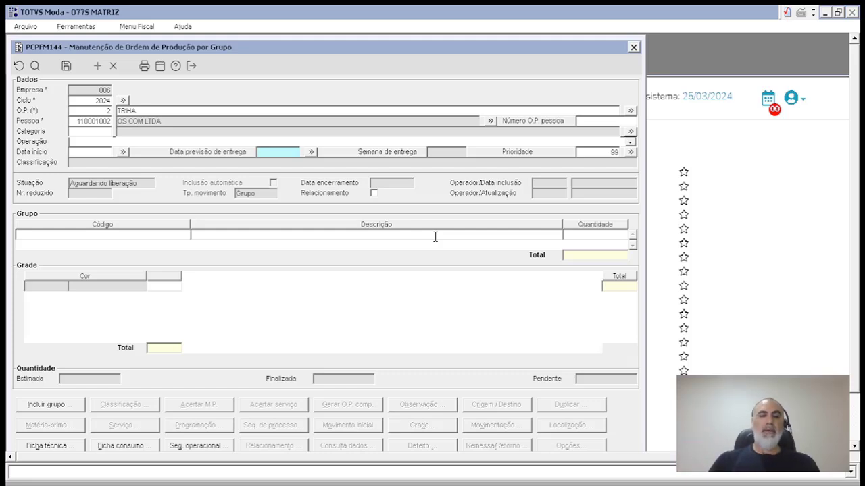
pyautogui.write('3')
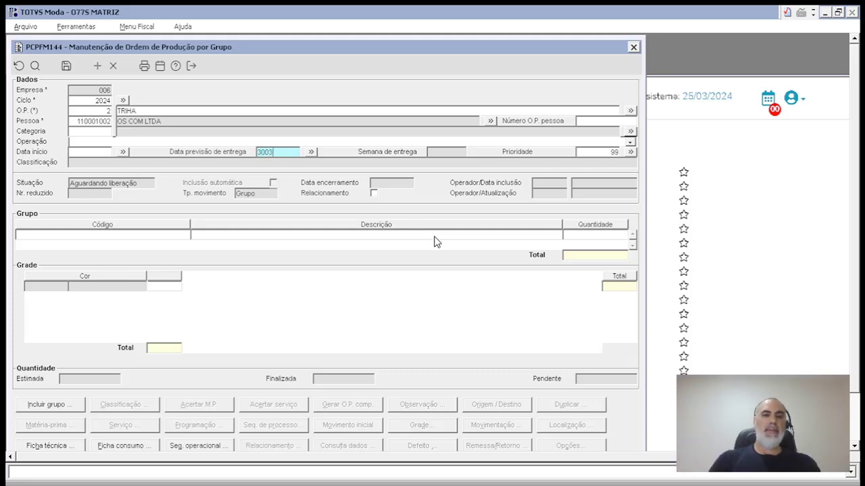
pyautogui.write('0/03')
pyautogui.press('Tab')
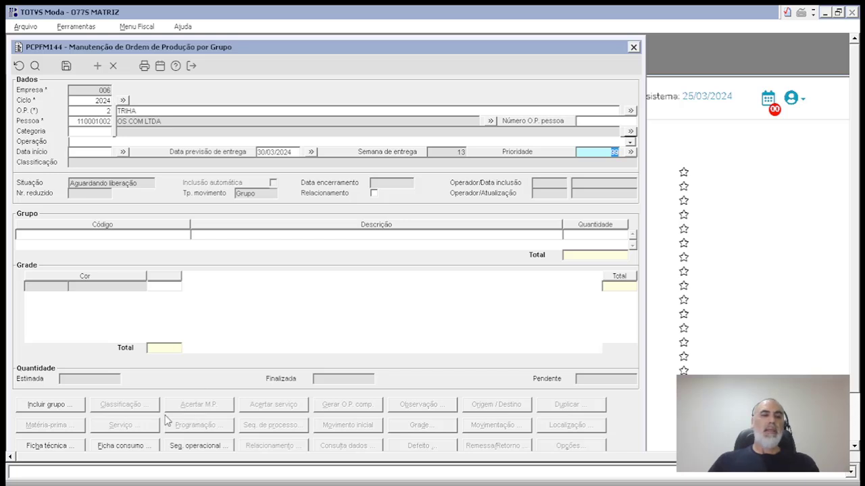
# Step: Include product group 777 2 CM01, CAMISETA MANGA LONGA CM01, in the production order
pyautogui.click(60, 407)
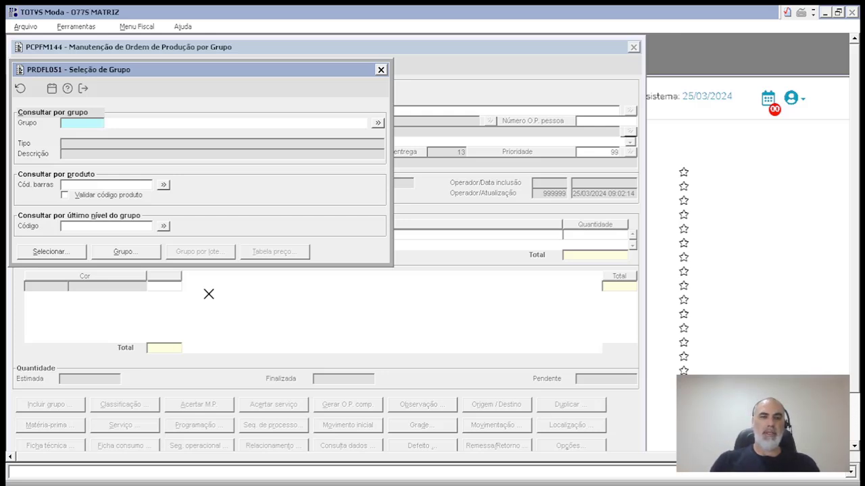
pyautogui.write('7')
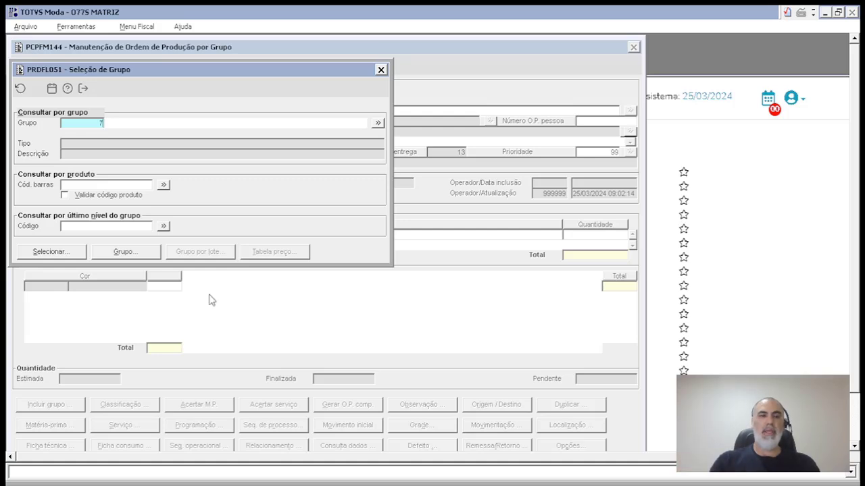
pyautogui.write('77')
pyautogui.press('Return')
pyautogui.press('F12')
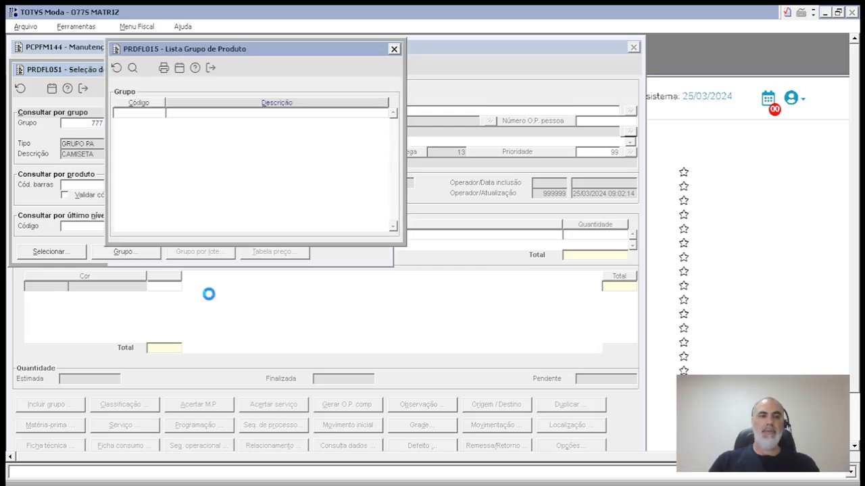
pyautogui.press('Down')
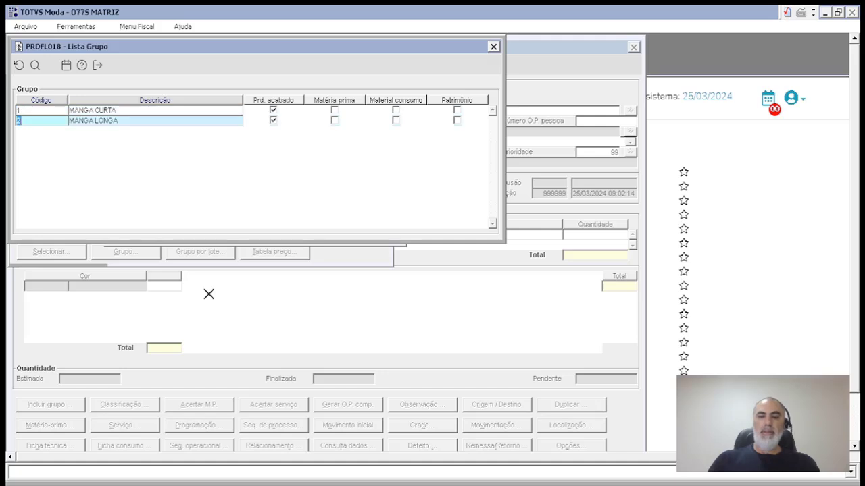
pyautogui.press('Return')
pyautogui.press('F12')
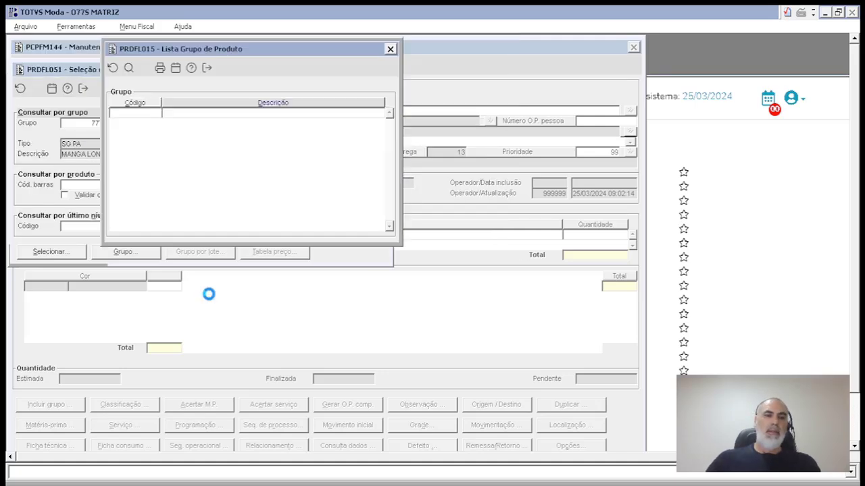
pyautogui.press('Return')
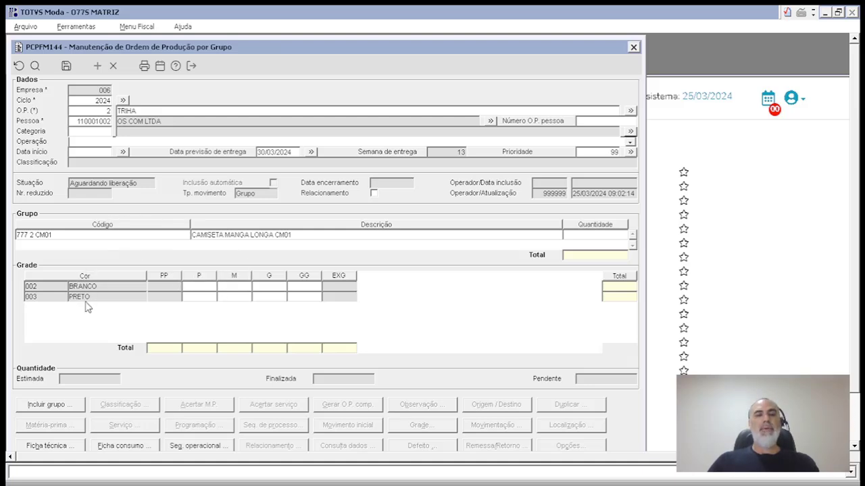
# Step: Enter a quantity of 50 for each of sizes P, M, G and GG in color BRANCO
pyautogui.click(207, 289)
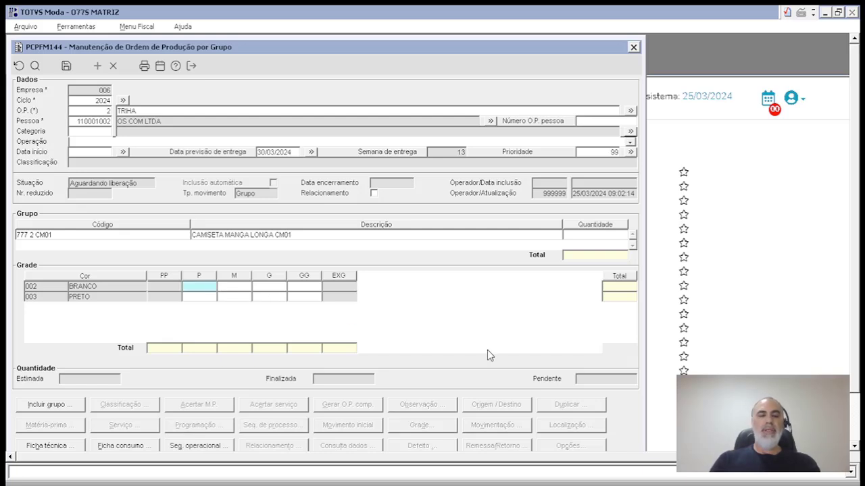
pyautogui.write('50')
pyautogui.press('Tab')
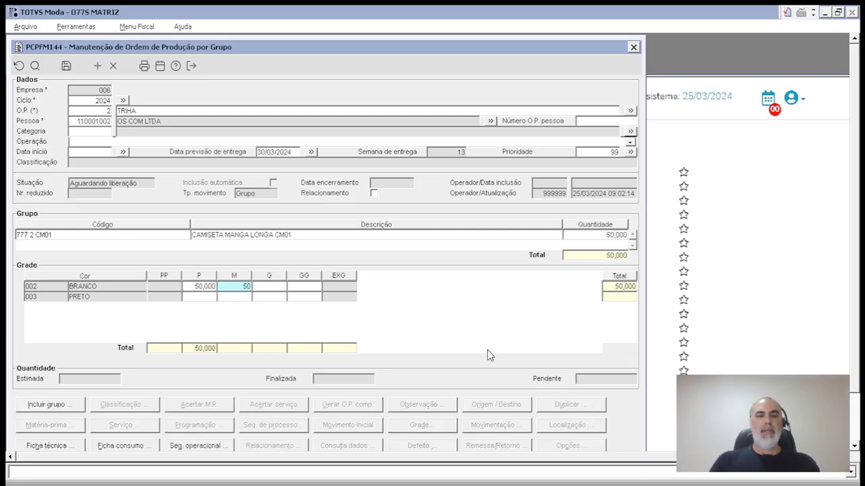
pyautogui.press('Tab')
pyautogui.write('50')
pyautogui.press('Tab')
pyautogui.write('50')
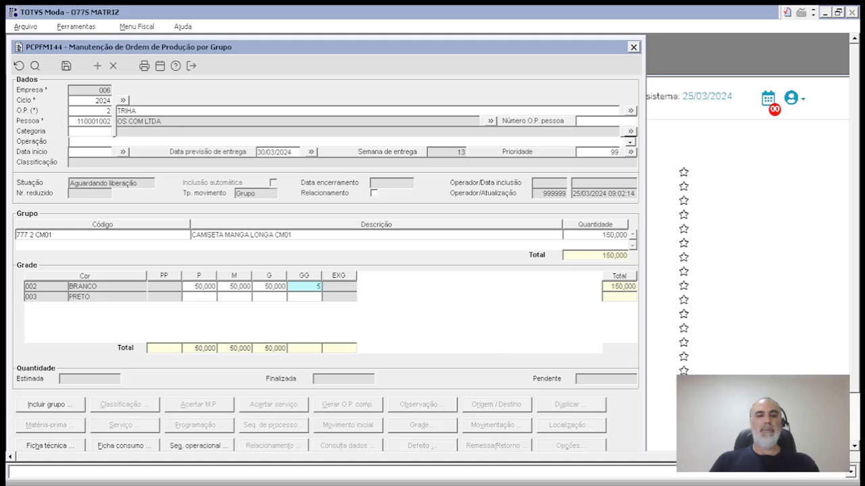
pyautogui.press('Tab')
# Step: Enter a quantity of 50 for each of sizes P, M, G and GG in color PRETO
pyautogui.press('Tab')
pyautogui.write('5')
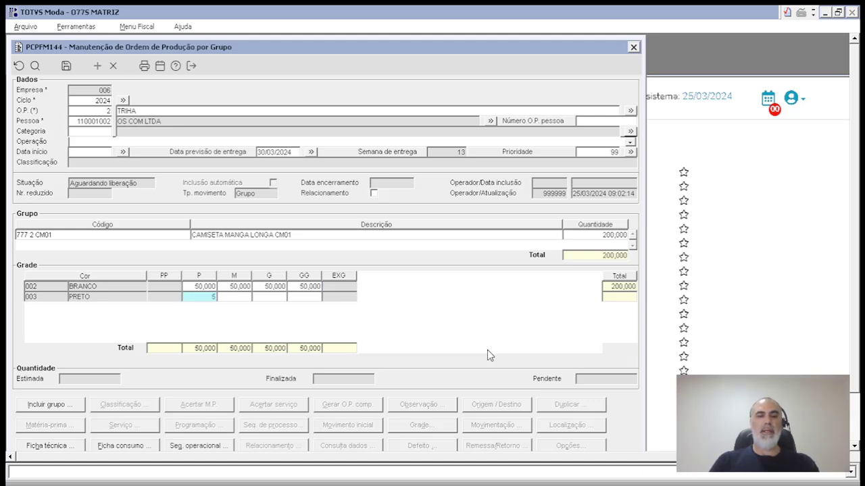
pyautogui.write('0')
pyautogui.press('Tab')
pyautogui.write('50')
pyautogui.press('Tab')
pyautogui.write('5')
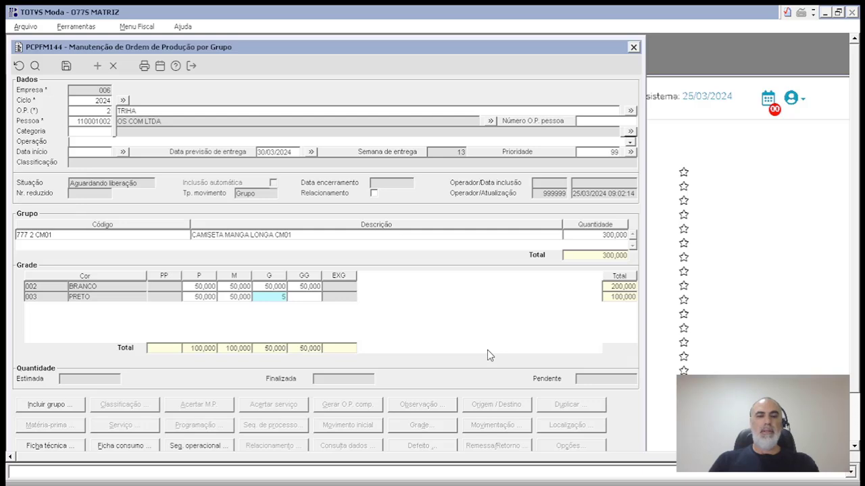
pyautogui.write('0')
pyautogui.press('Tab')
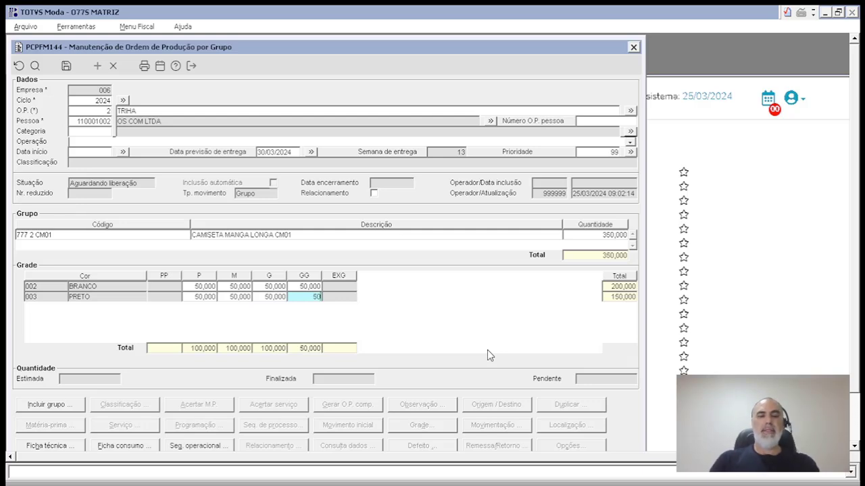
# Step: Confirm the last size quantity and look up company parameter CD_OPER_ESTOQ_PROD in the ADMFL034 viewer
pyautogui.press('Tab')
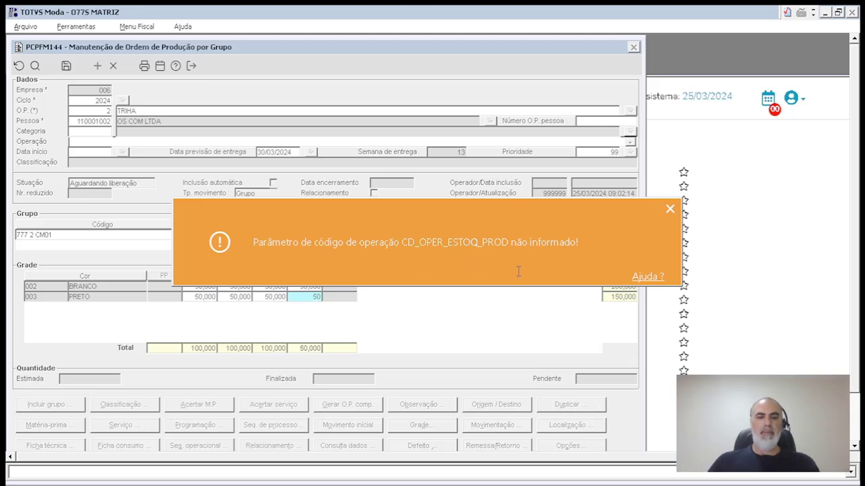
pyautogui.click(670, 209)
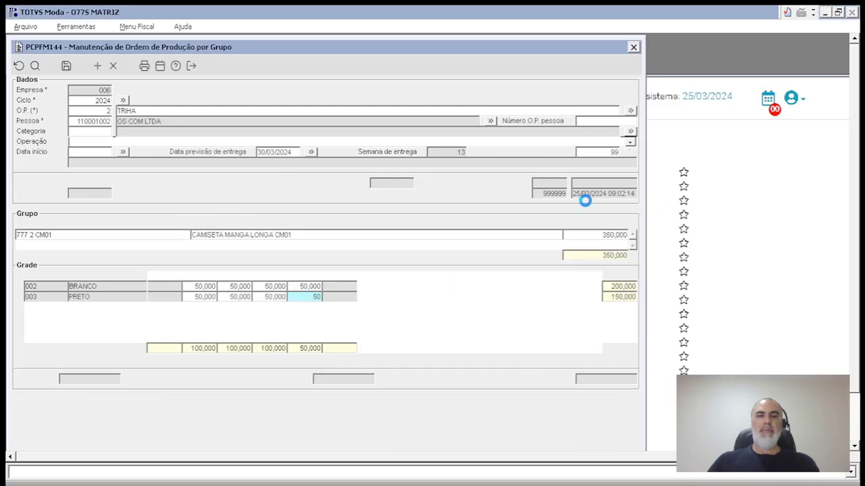
pyautogui.click(47, 52)
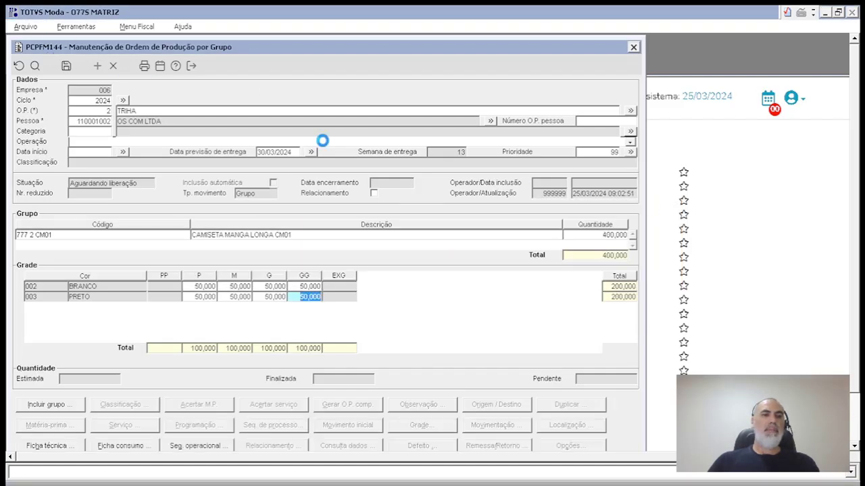
pyautogui.write('ADMFL034')
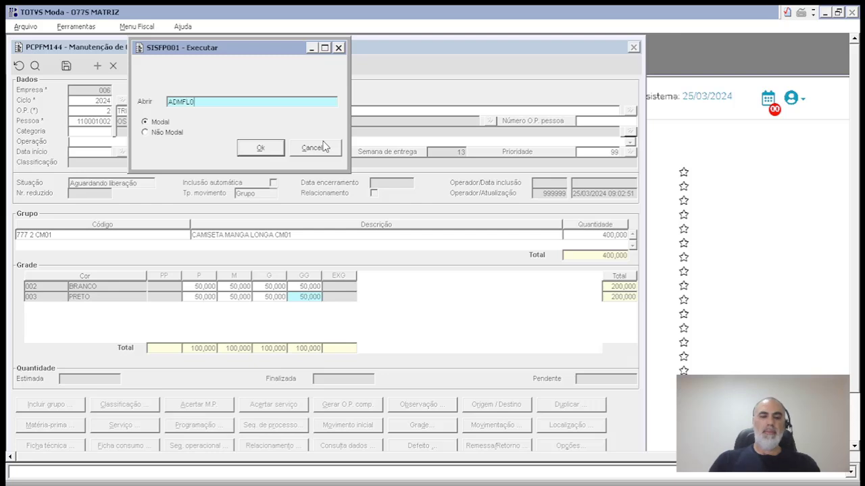
pyautogui.press('Tab')
pyautogui.click(264, 150)
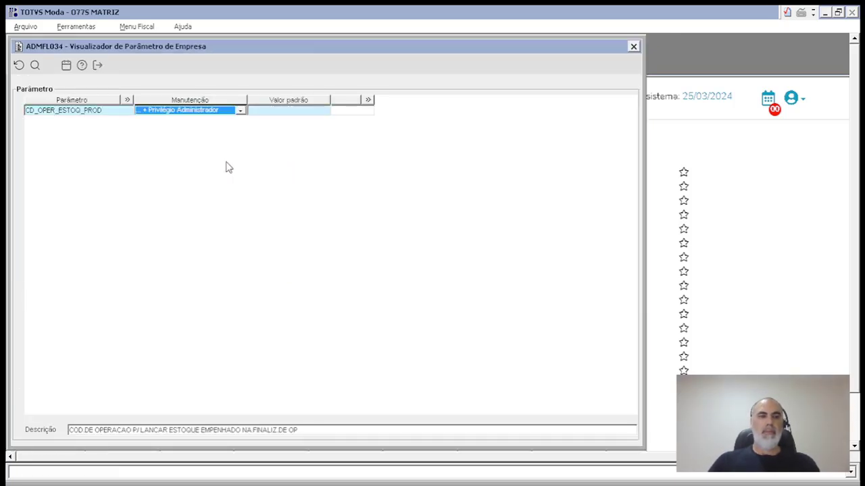
# Step: Assign the value 2001 to CD_OPER_ESTOQ_PROD for company 006, save it, and return to the production order
pyautogui.click(349, 111)
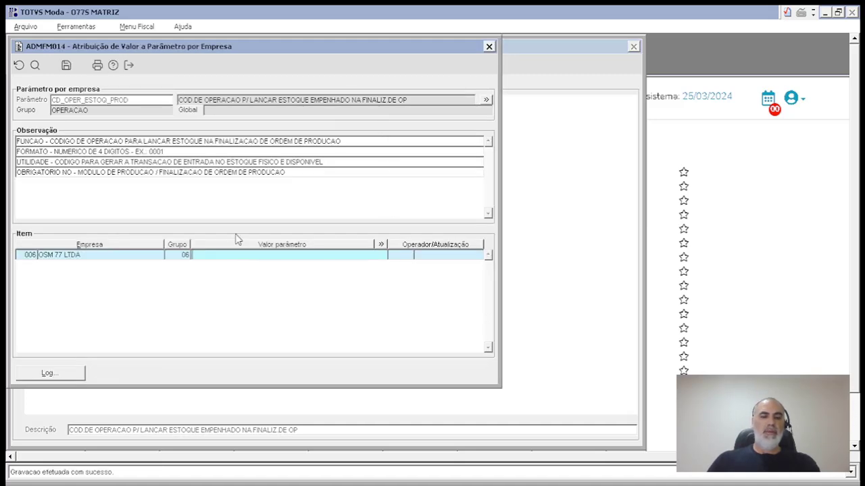
pyautogui.write('2001')
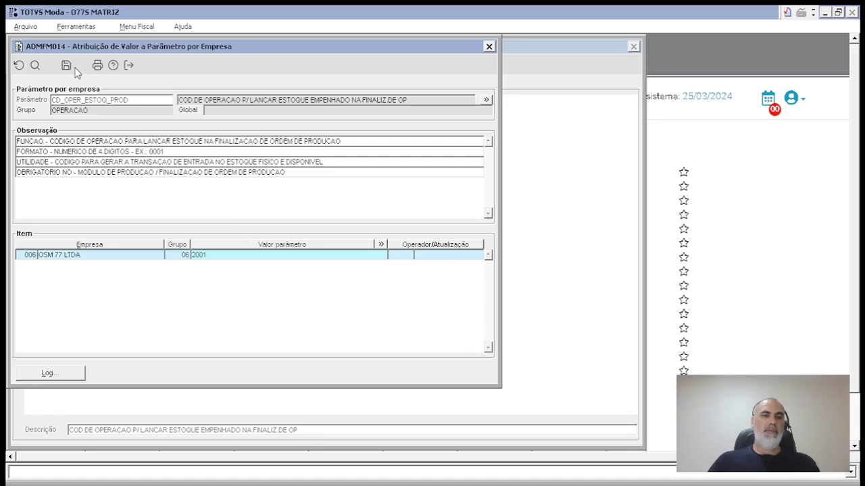
pyautogui.click(65, 64)
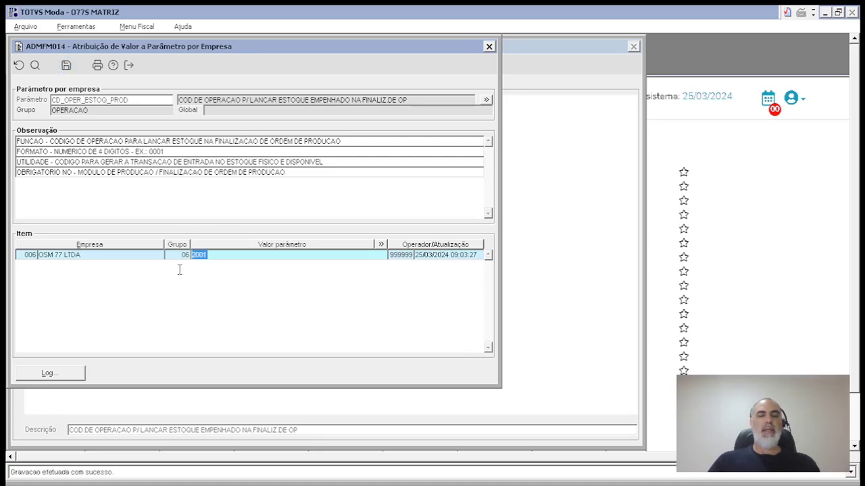
pyautogui.press('Escape')
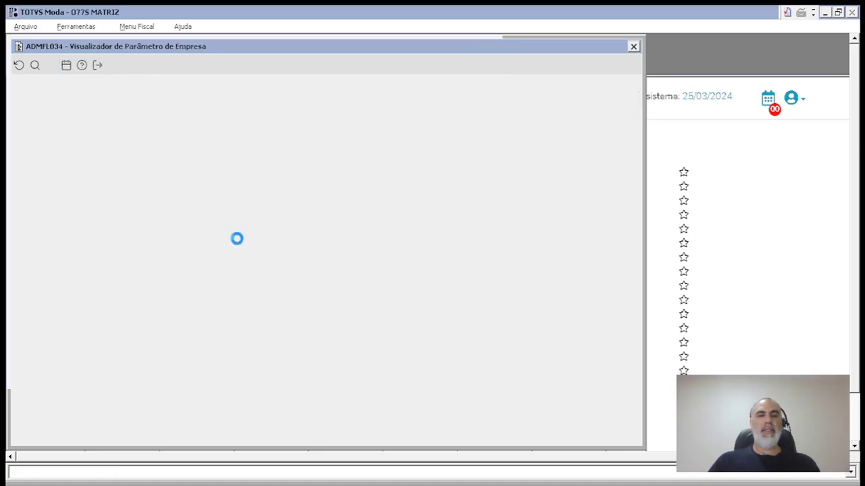
pyautogui.press('Escape')
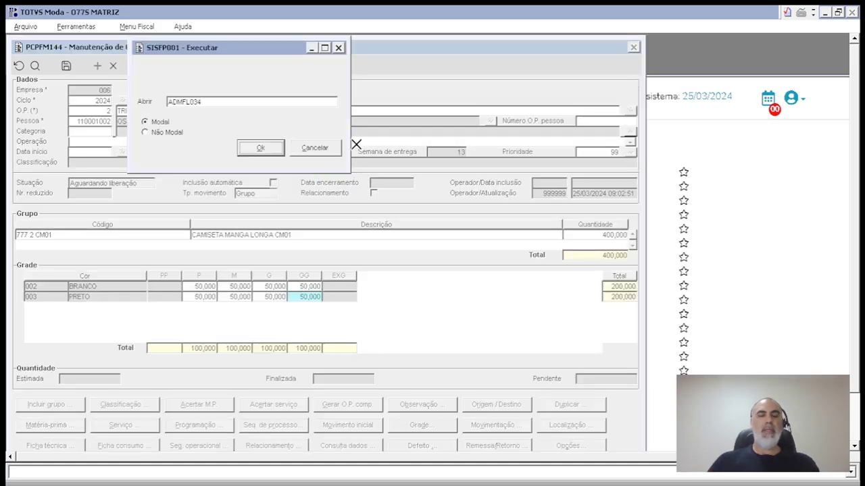
pyautogui.click(314, 147)
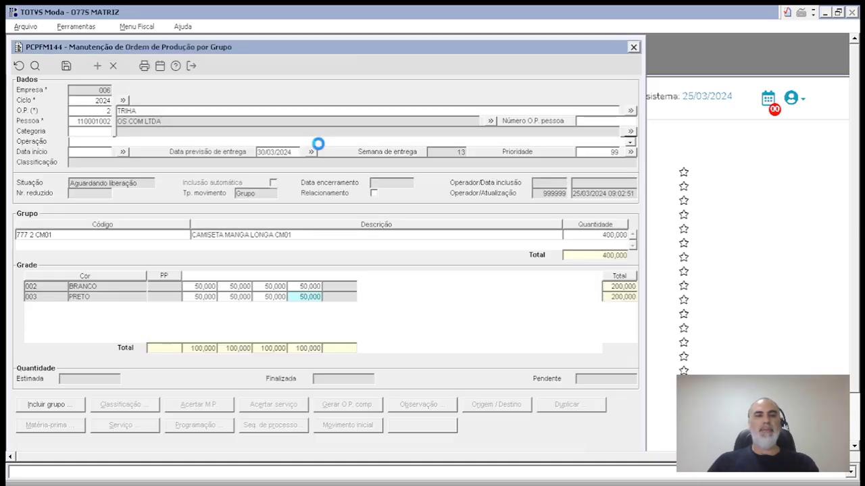
# Step: Save the production order for product group 777 2 CM01
pyautogui.click(66, 66)
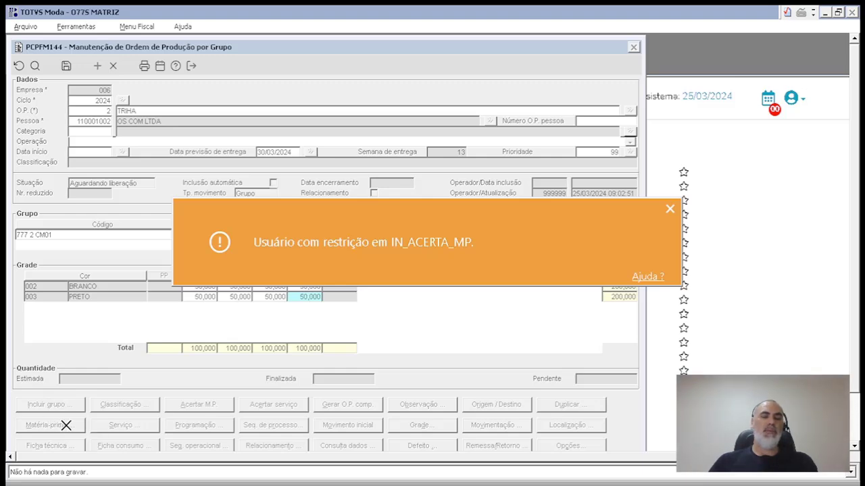
pyautogui.click(670, 210)
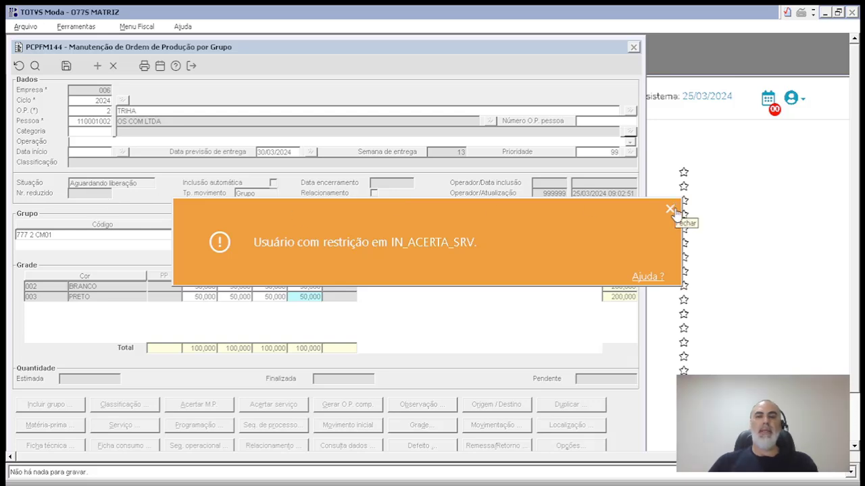
pyautogui.click(670, 212)
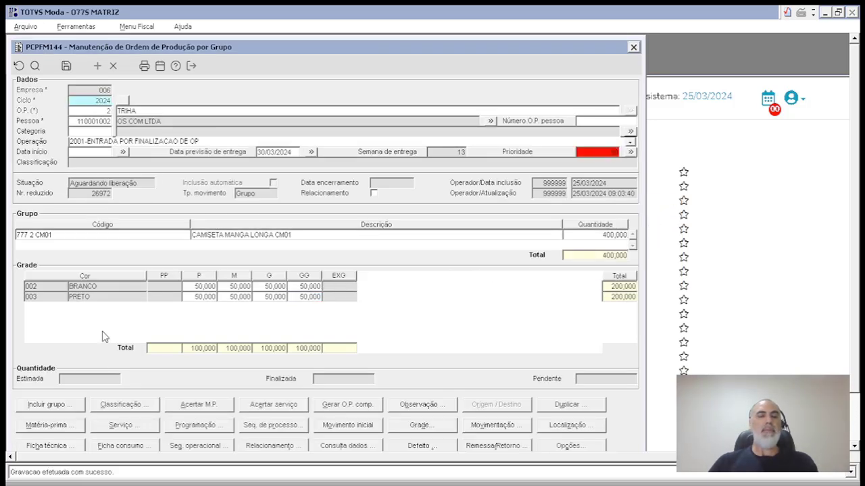